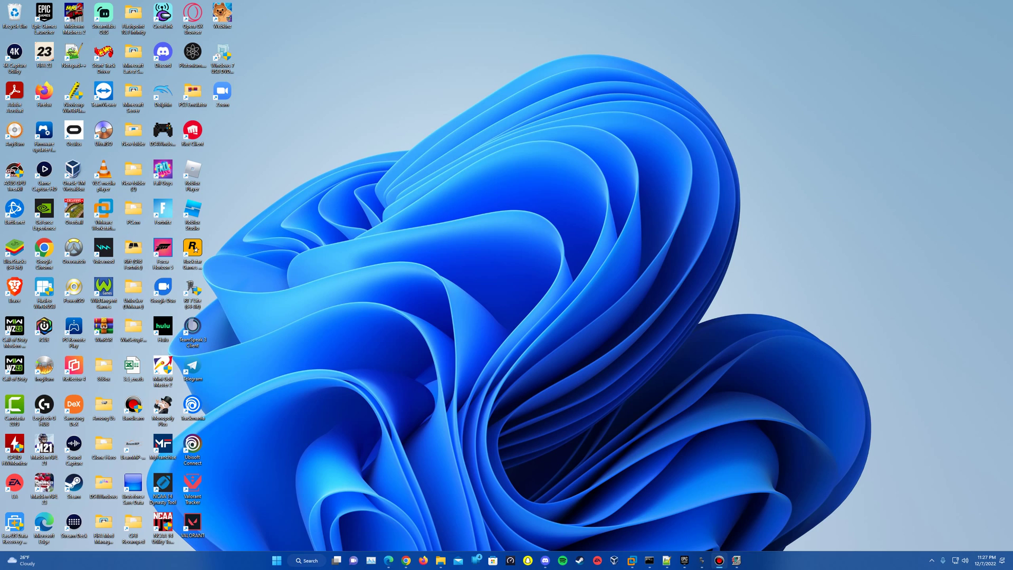
Open the web browser and look over the PCem downloads page and the 86Box home page.
click(389, 560)
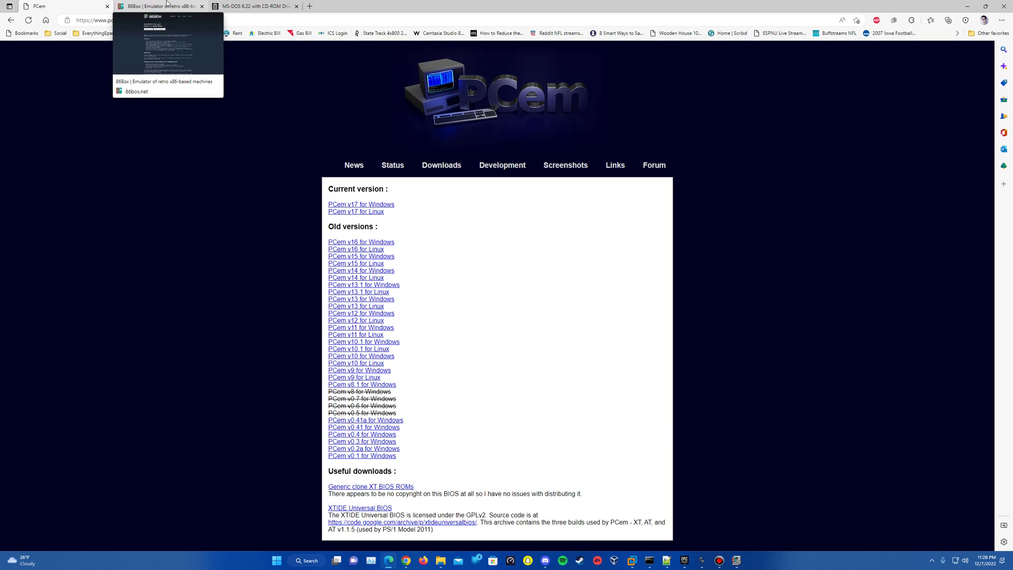
click(167, 5)
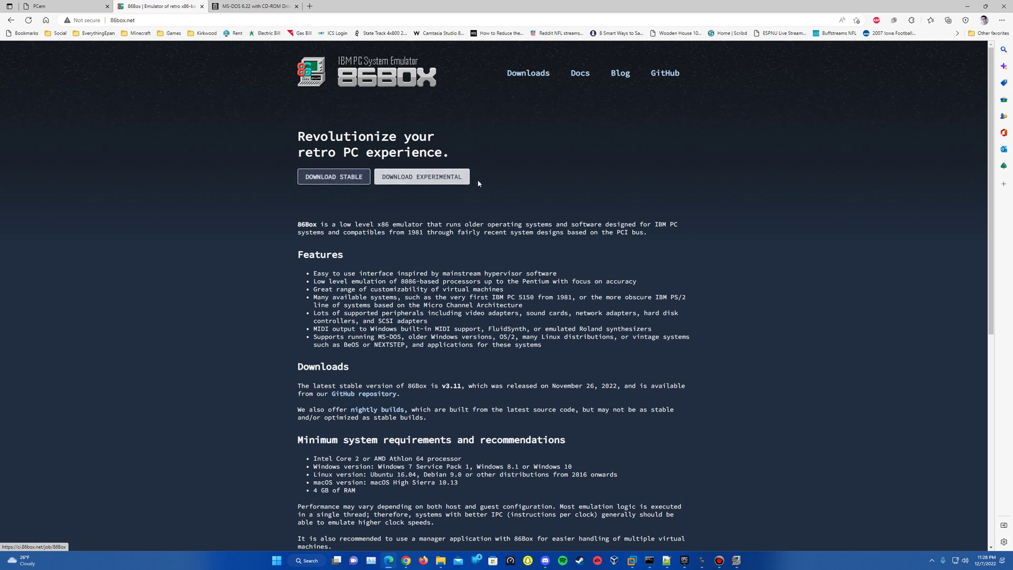
scroll(431, 211, down, 2)
scroll(433, 220, down, 5)
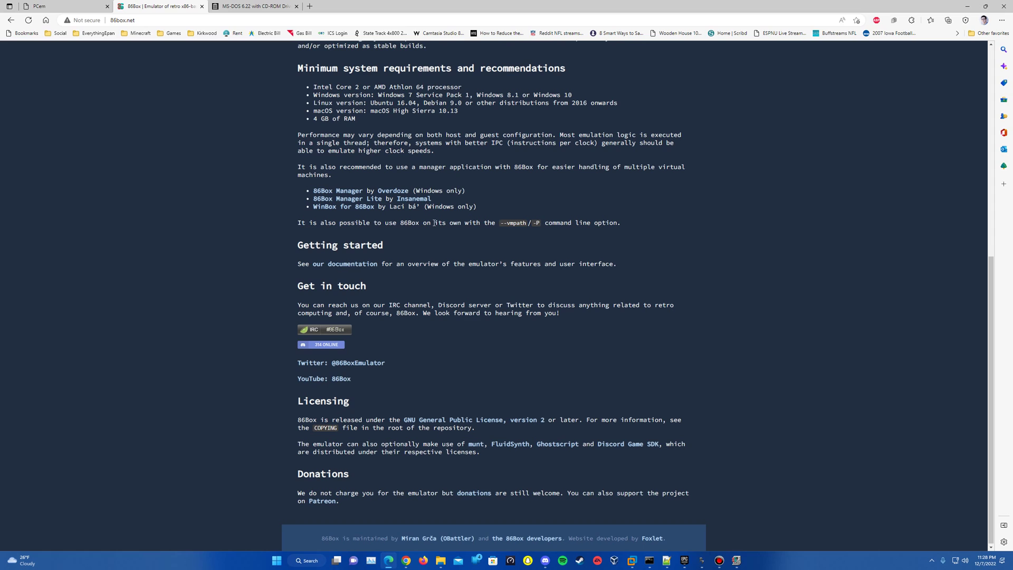
scroll(444, 326, up, 7)
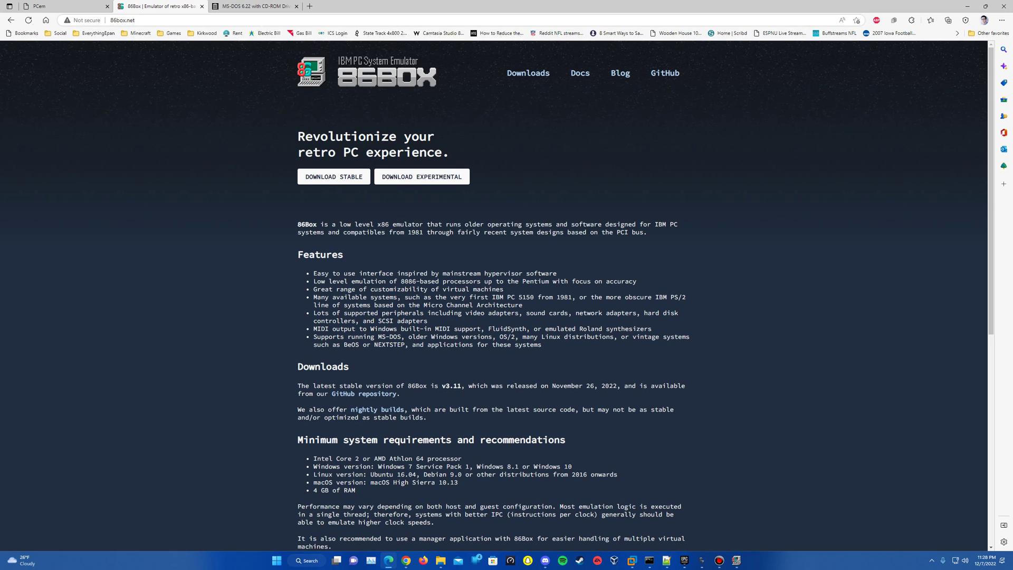
View the Internet Archive page for MS-DOS 6.22 with CD-ROM Driver, list its ISO image files, and put the browser away.
click(250, 7)
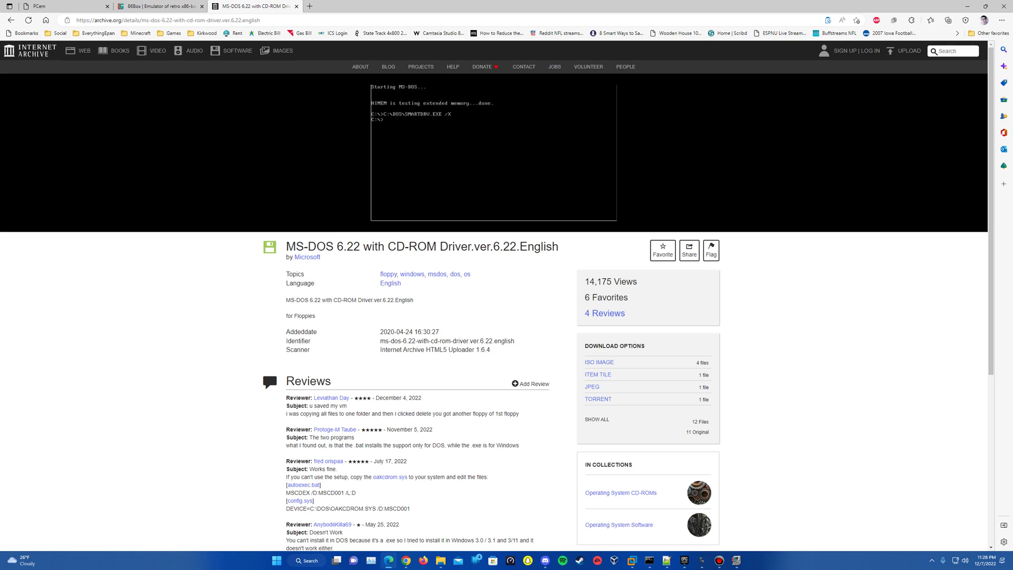
scroll(570, 336, down, 1)
scroll(570, 336, down, 4)
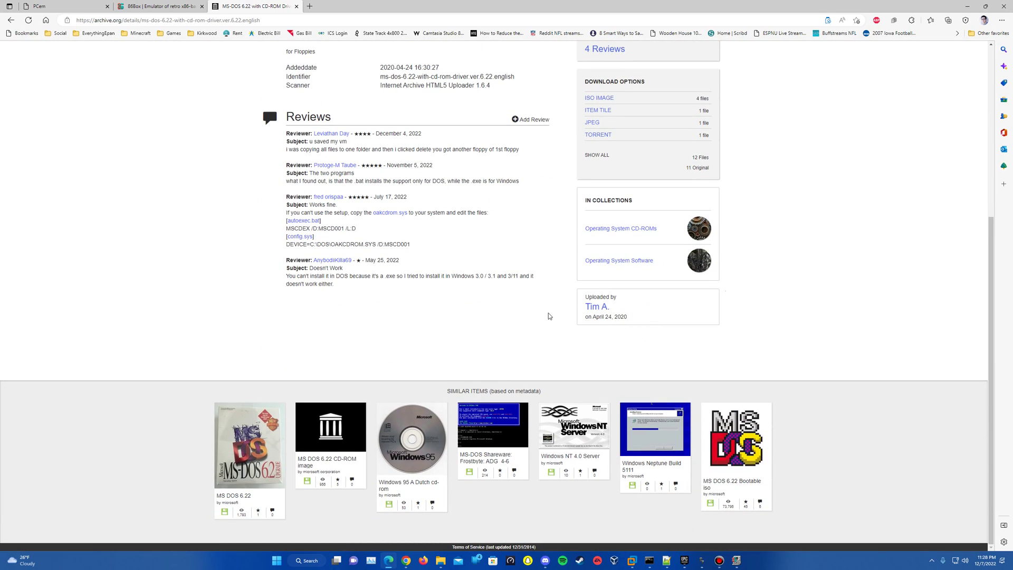
scroll(549, 317, up, 5)
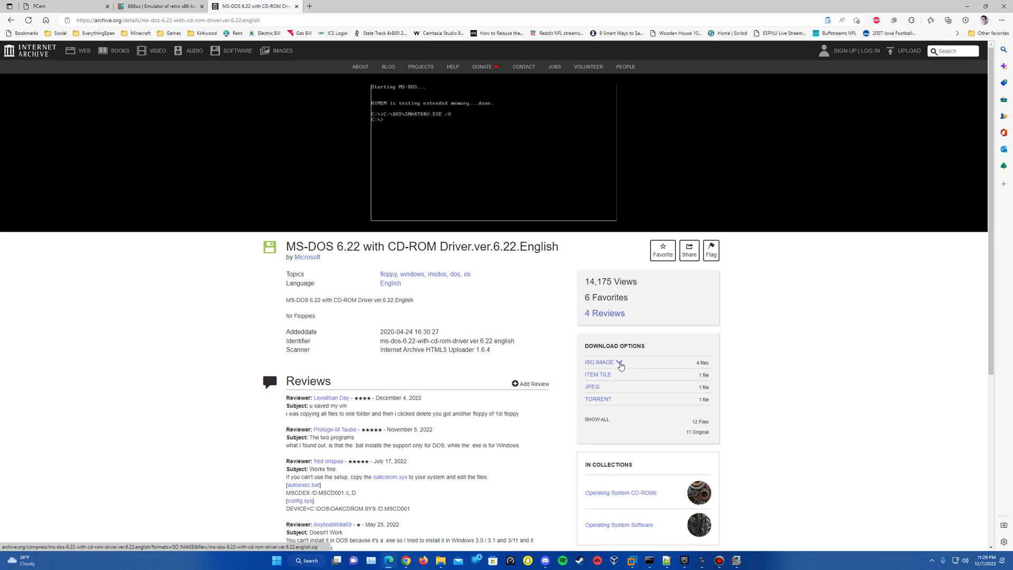
click(612, 363)
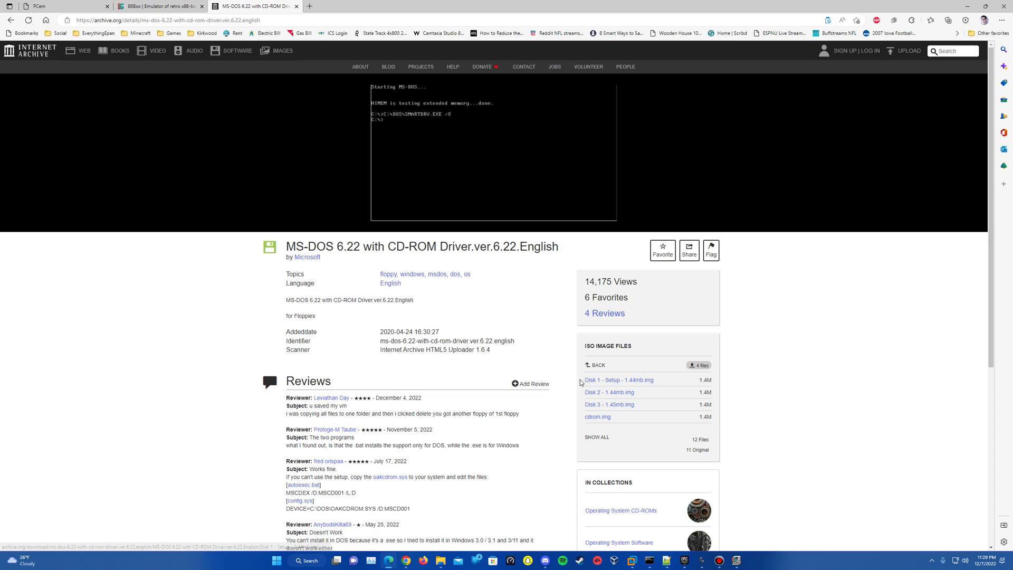
click(152, 6)
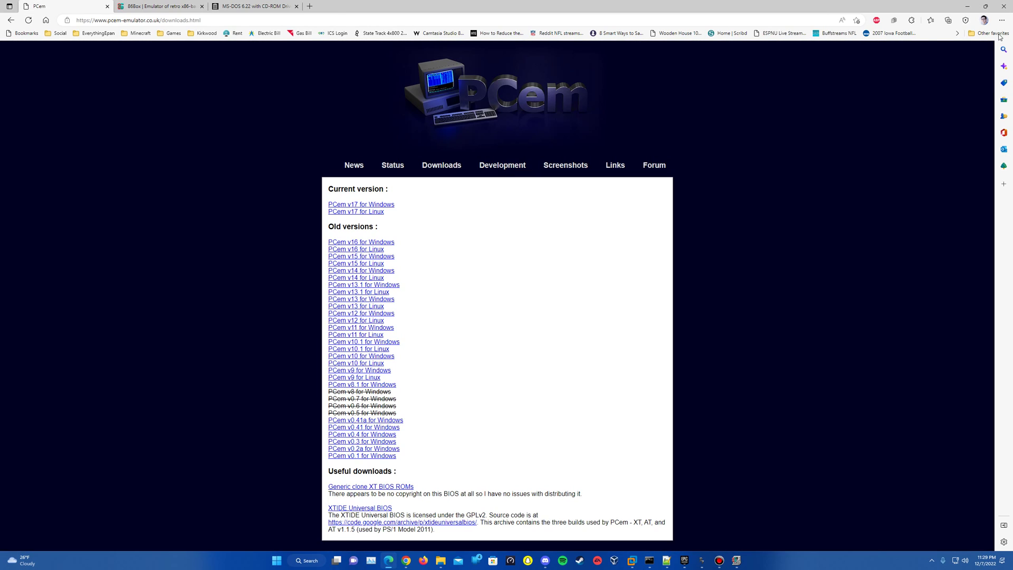
click(967, 6)
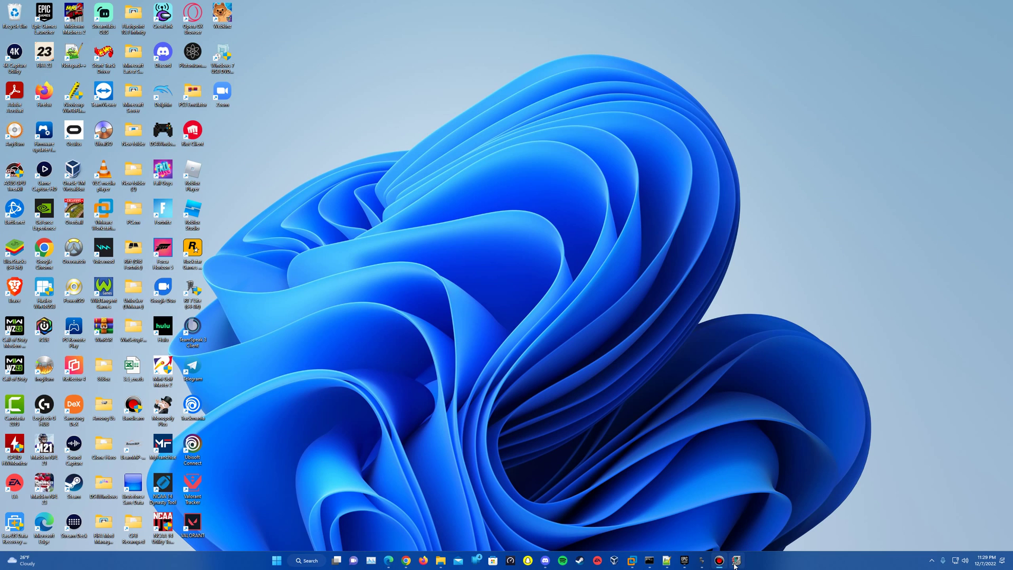
Switch to 86Box Manager and add a virtual machine named MS-DOS 6.22 with the option to configure it now.
mouse_move(735, 565)
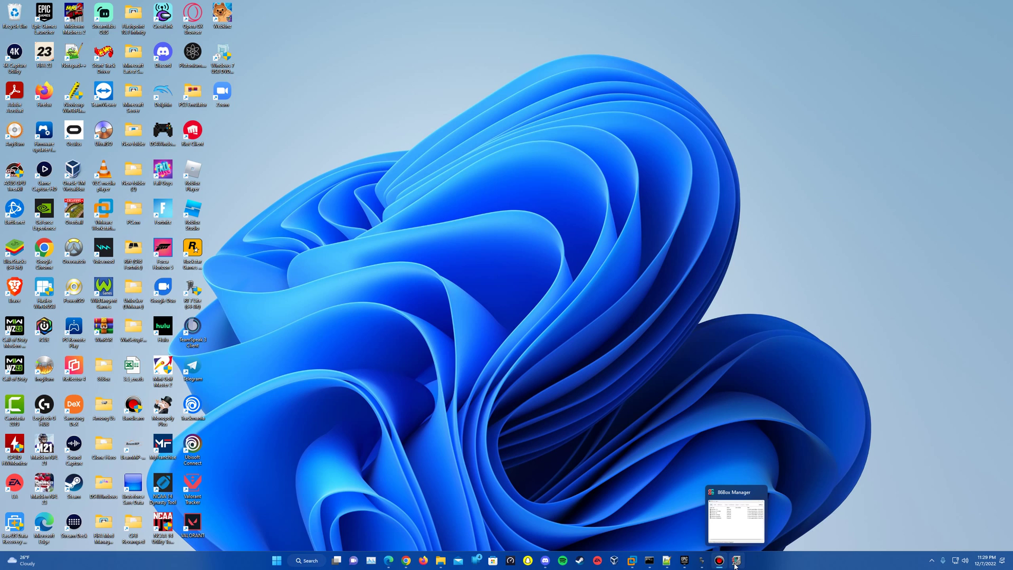
click(735, 563)
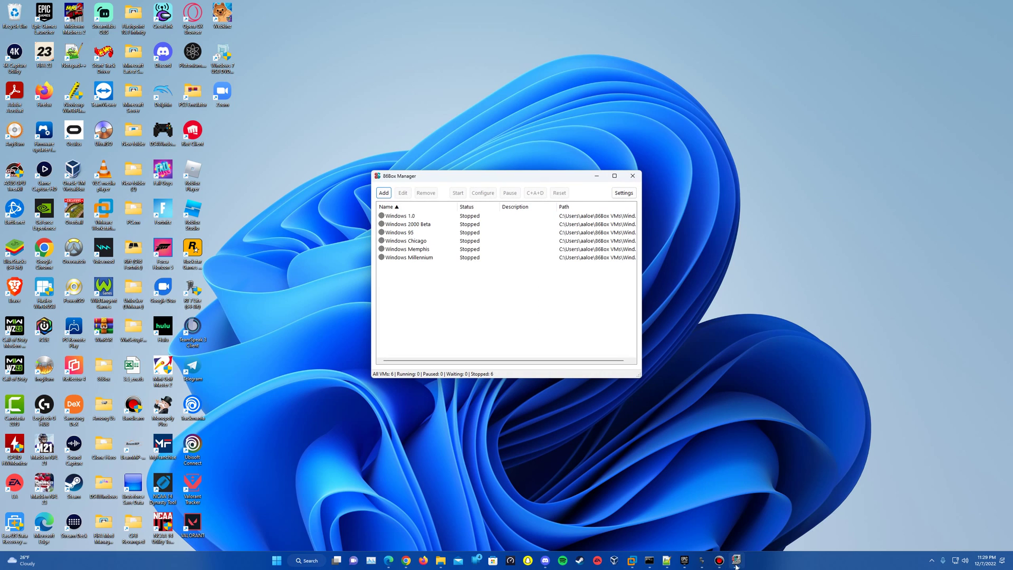
click(384, 193)
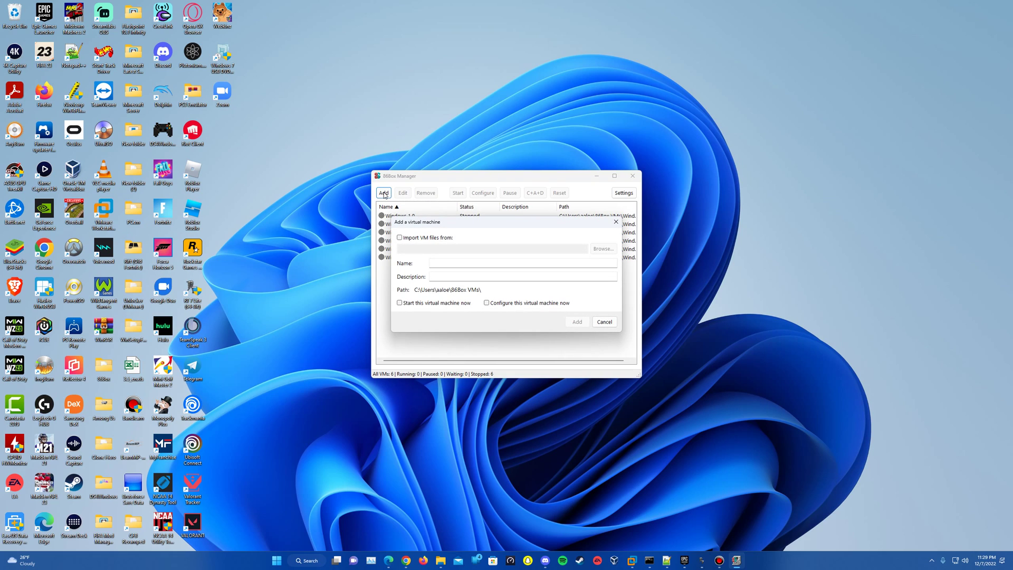
click(483, 265)
text(MS-DSOS66.22)
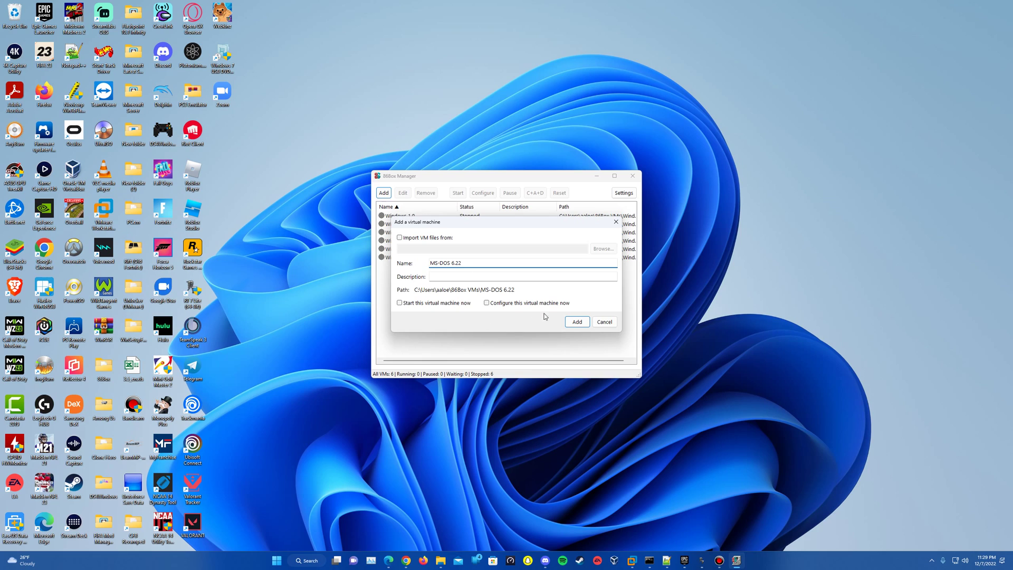
click(487, 303)
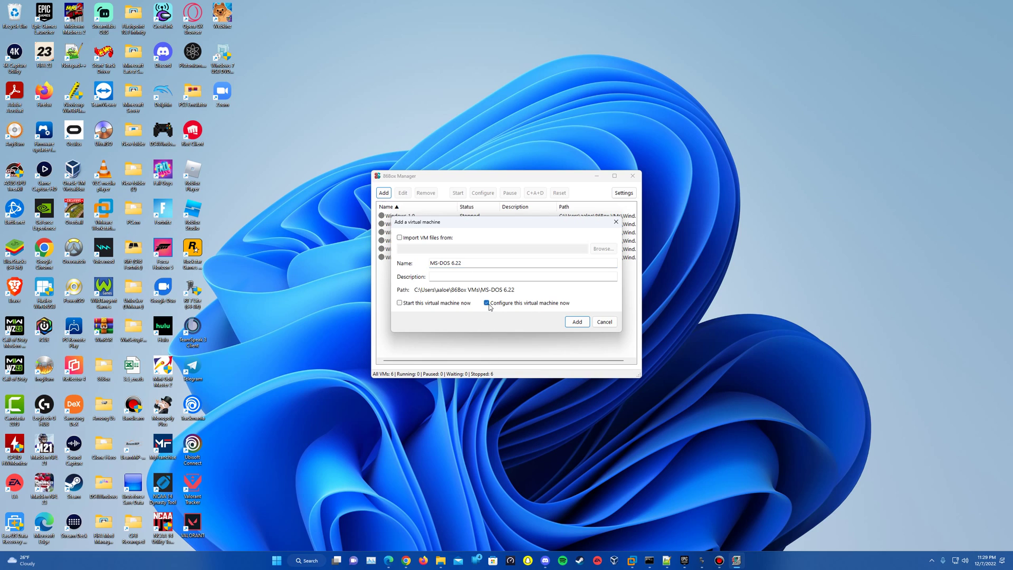
click(579, 322)
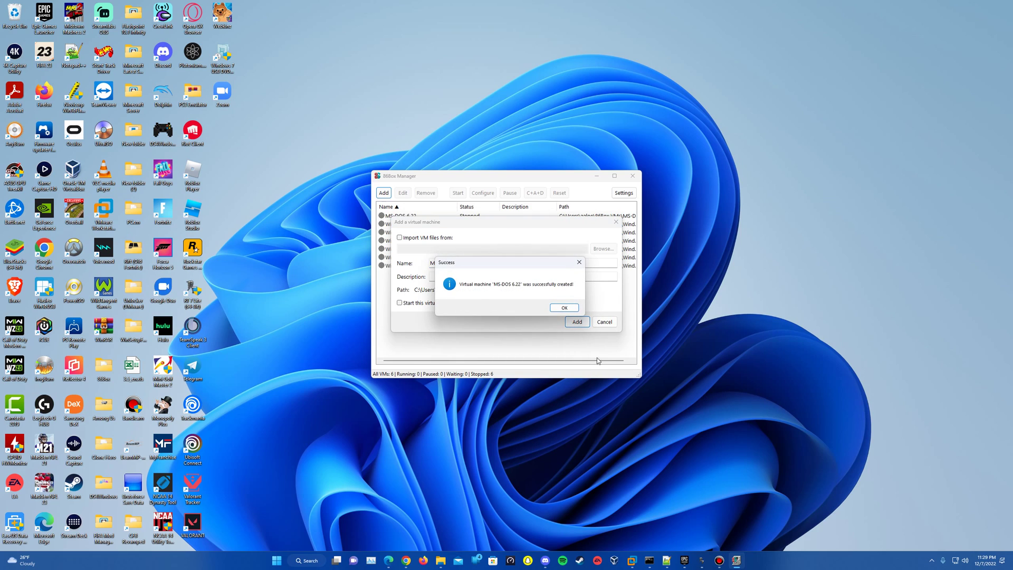
click(566, 309)
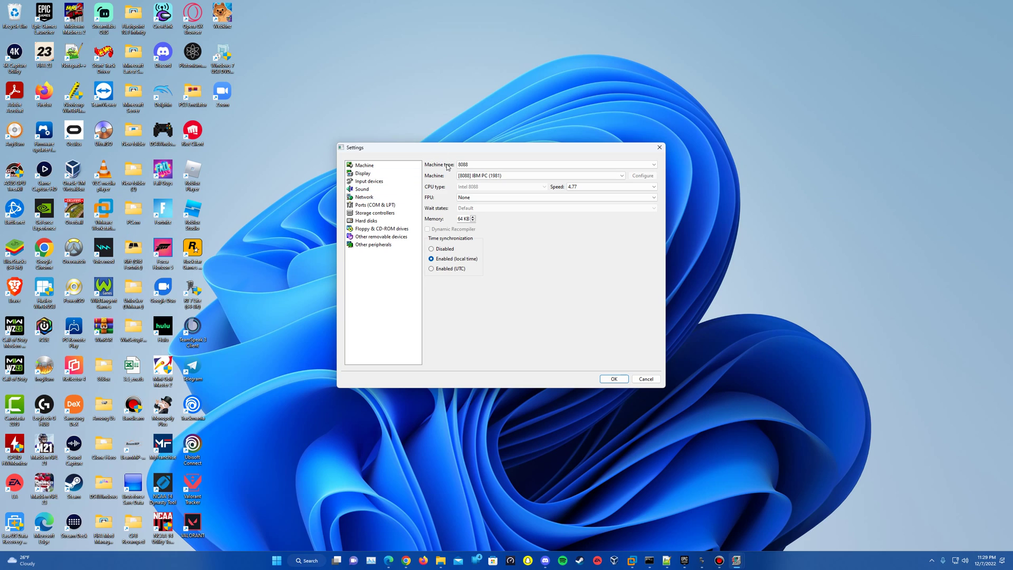
click(391, 173)
click(414, 166)
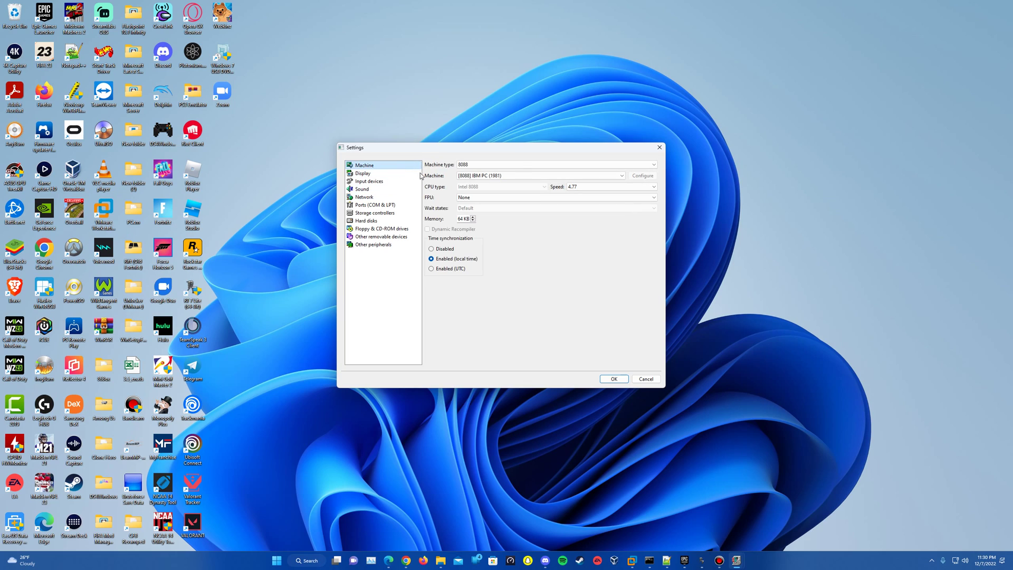
click(386, 173)
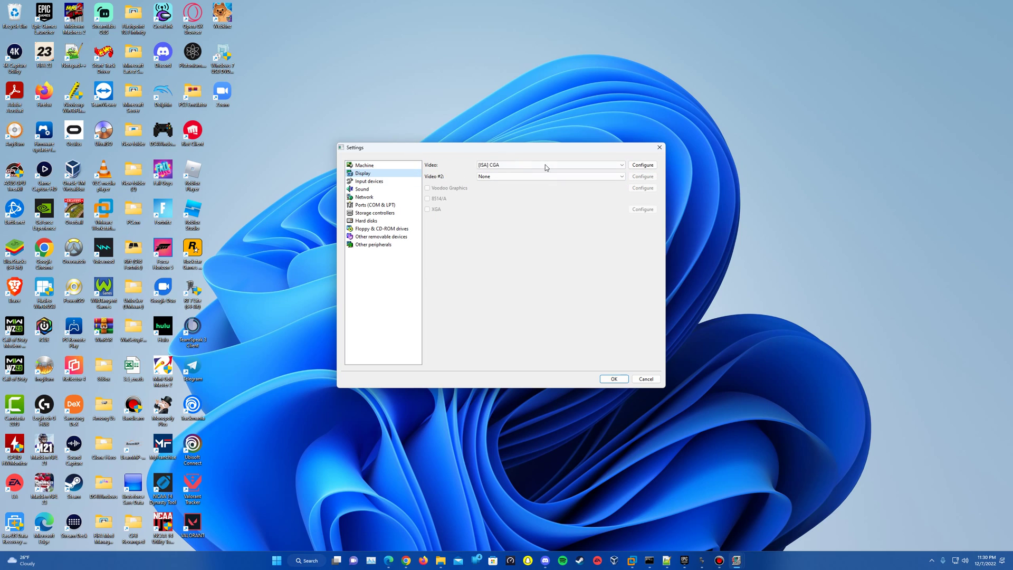
click(370, 189)
click(400, 166)
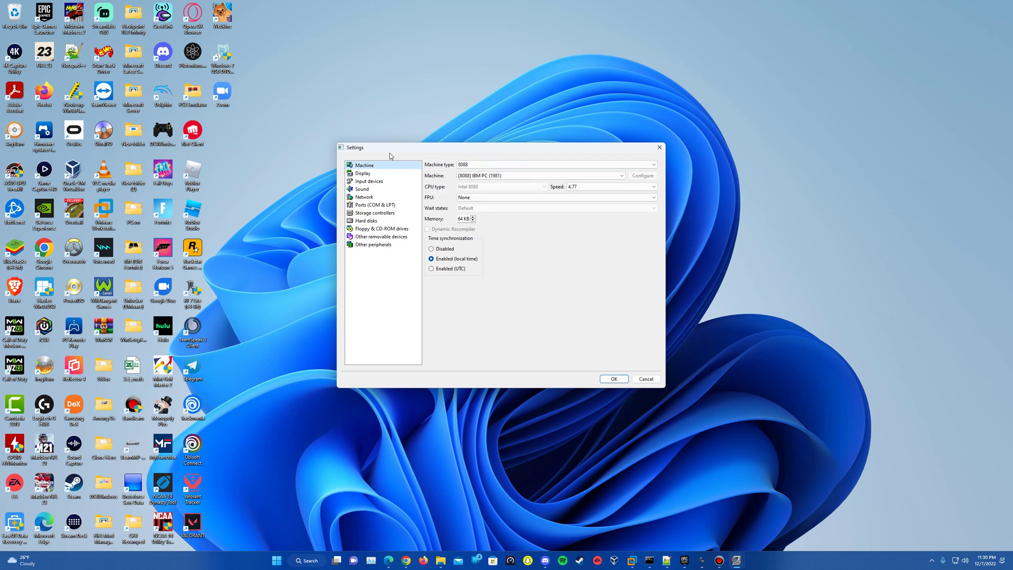
Set the machine type to Socket 7 (Dual Voltage) and the machine to [i430VX] Epox P55-VA.
click(496, 165)
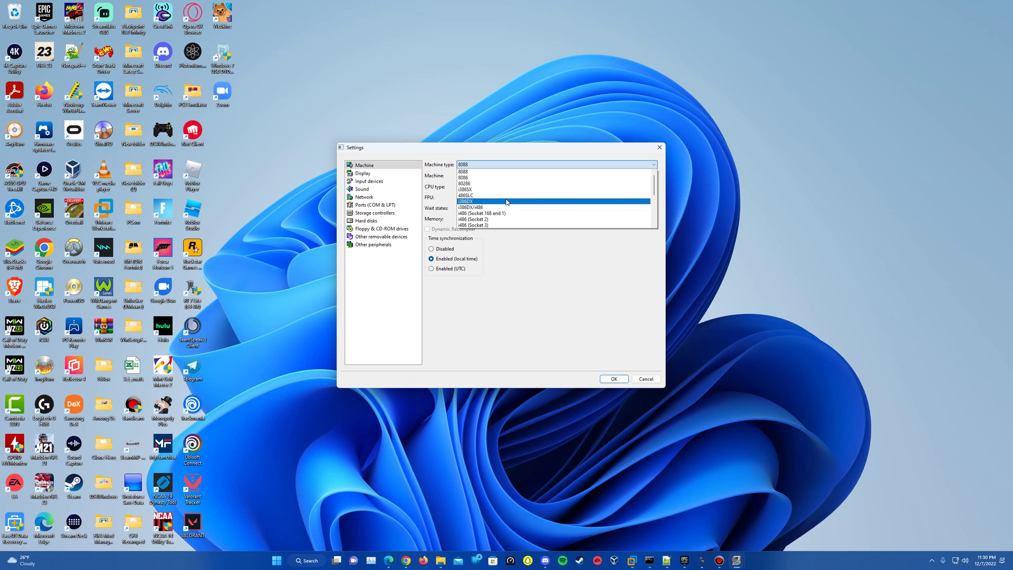
scroll(506, 202, down, 3)
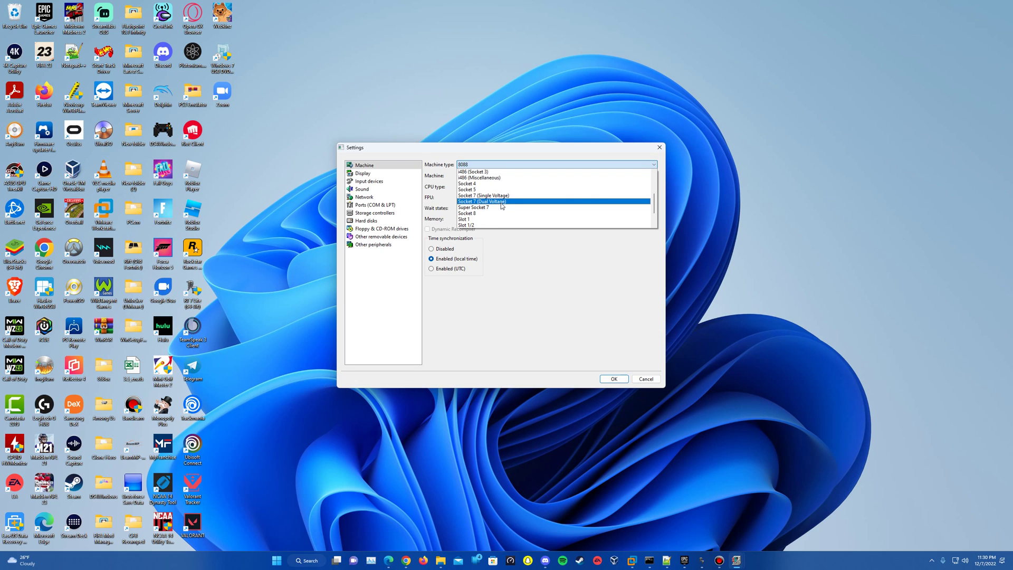
click(502, 202)
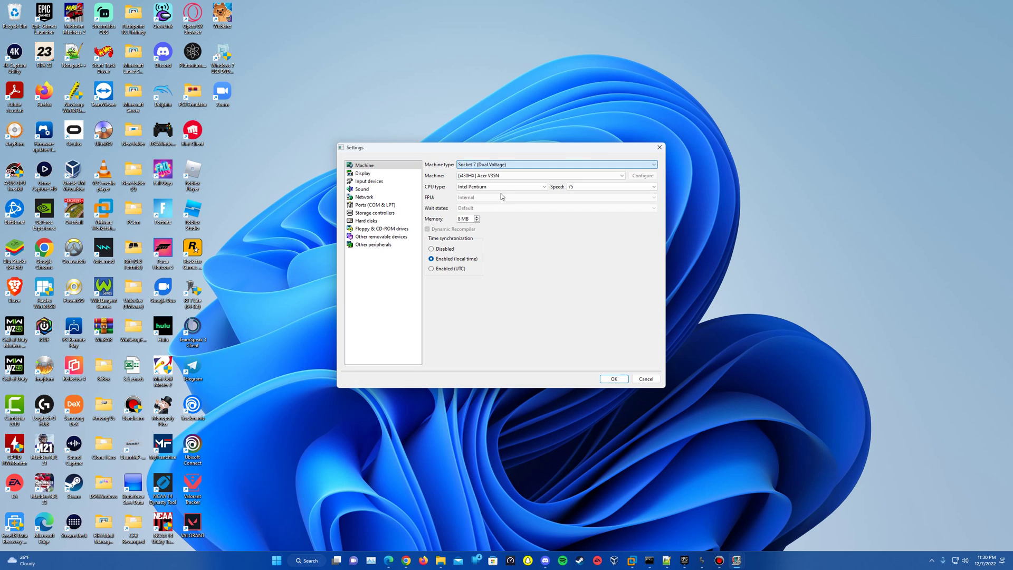
click(496, 176)
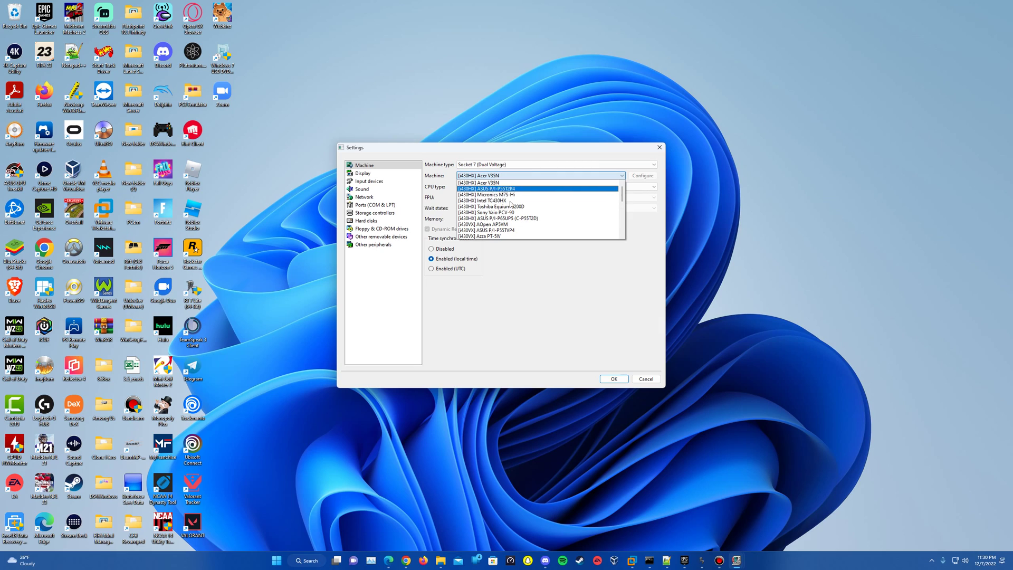
scroll(504, 214, down, 1)
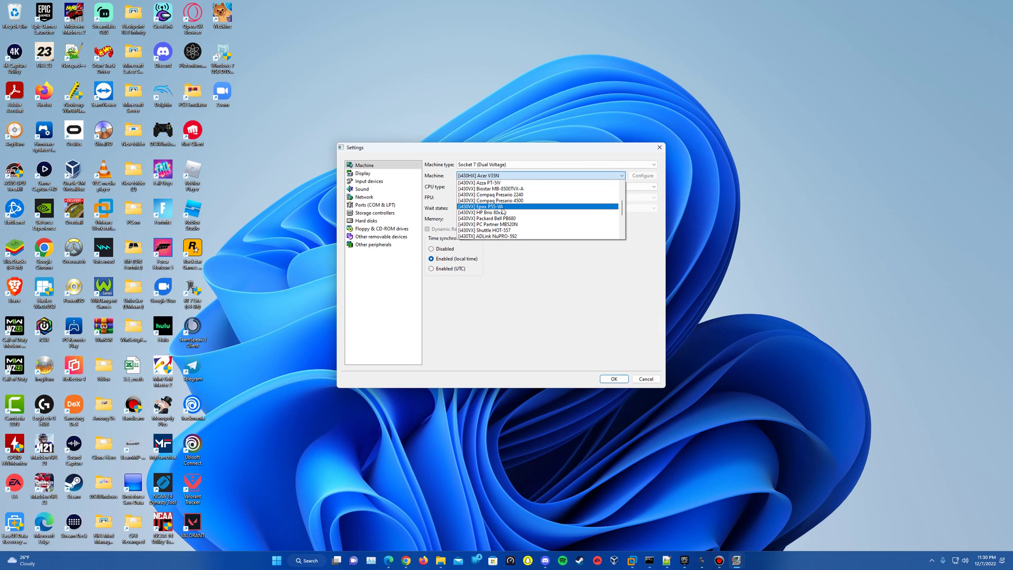
click(502, 207)
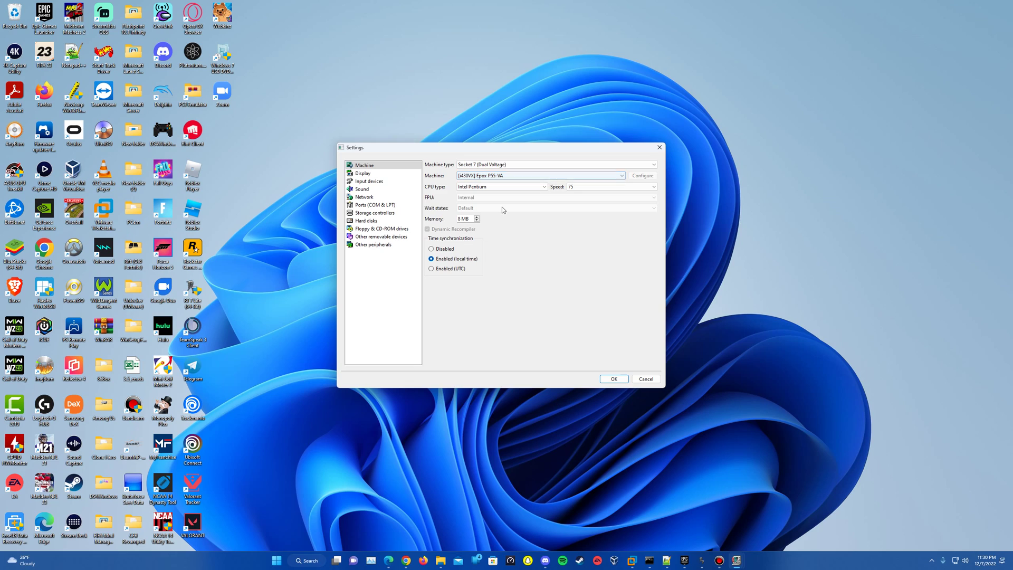
Set the CPU to Intel Pentium MMX at speed 233 and the memory to 128 MB, with time synchronization disabled.
click(519, 187)
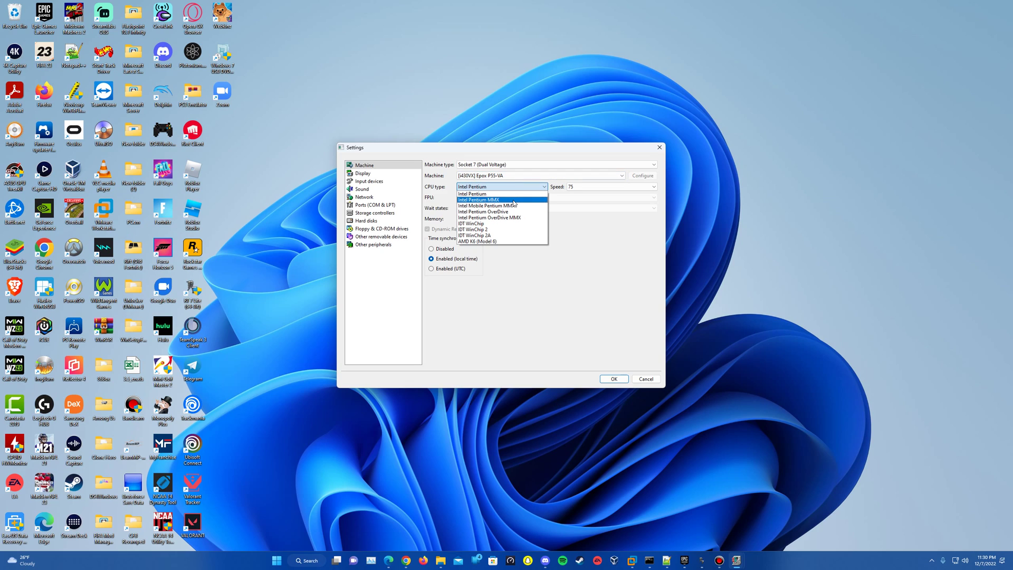
click(513, 200)
click(576, 187)
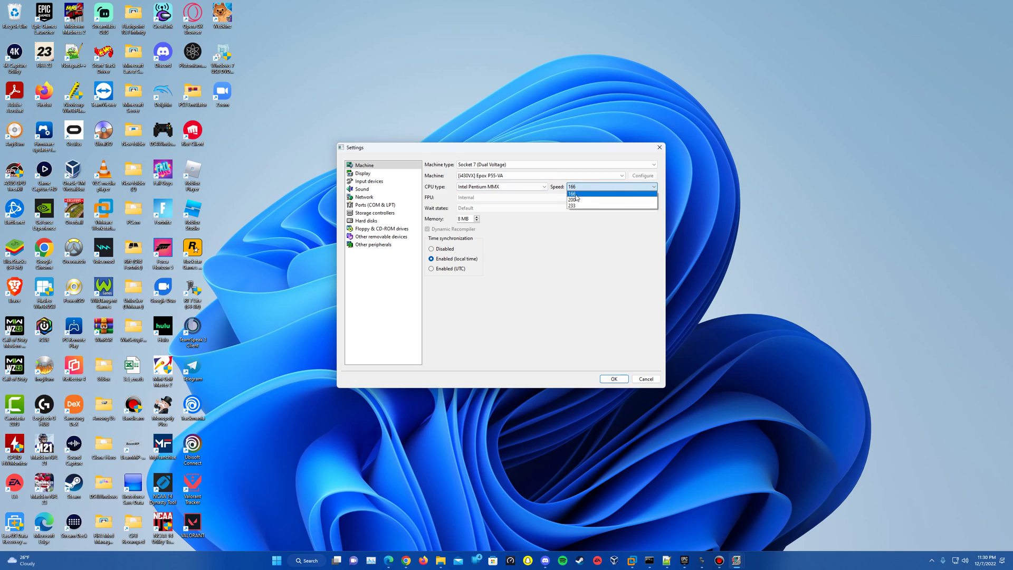
click(576, 205)
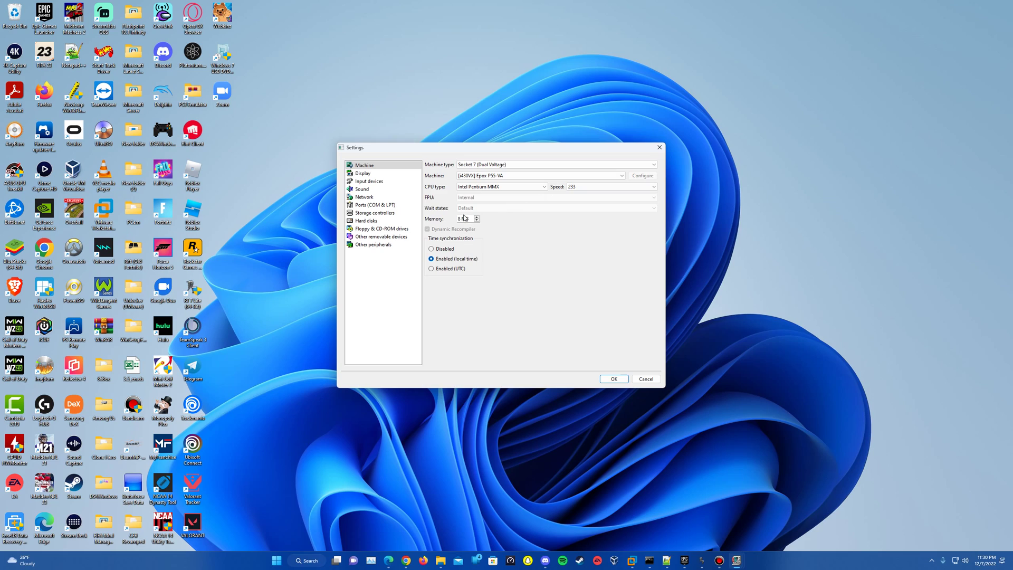
text(12)
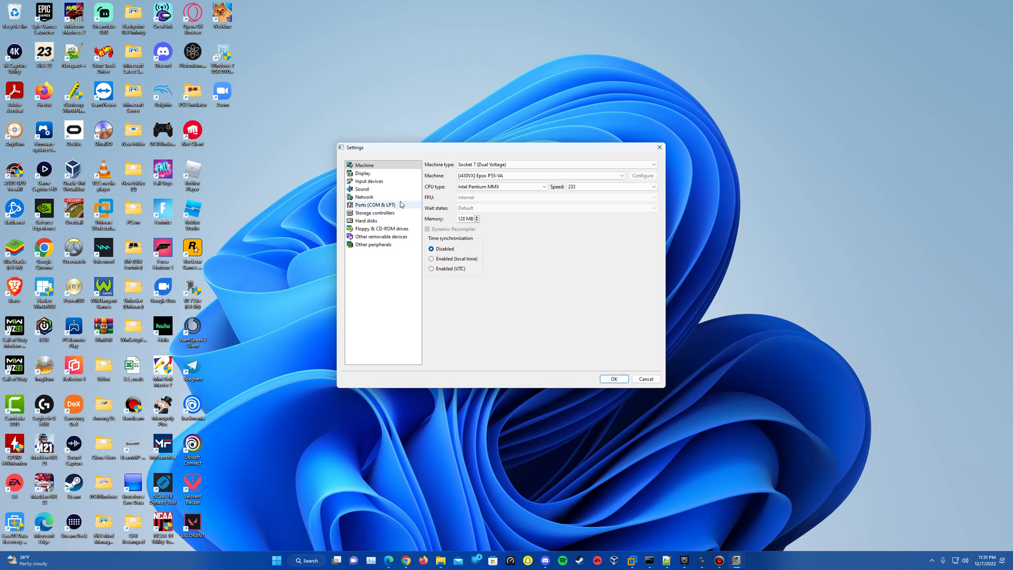
Set the display video card to [PCI] ATI Mach64GX and enable Voodoo Graphics.
click(379, 174)
click(507, 165)
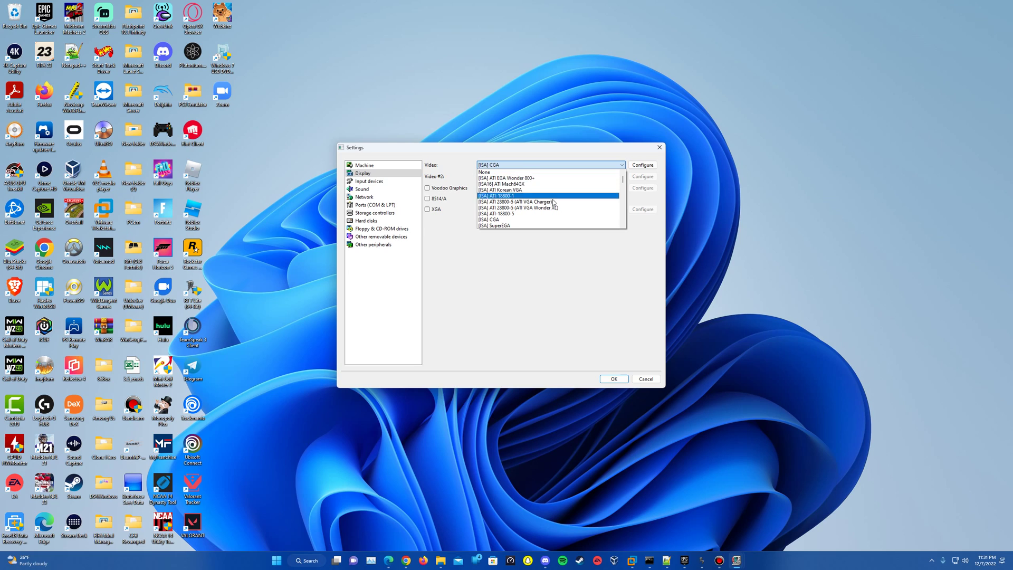
scroll(548, 190, down, 5)
scroll(546, 193, down, 8)
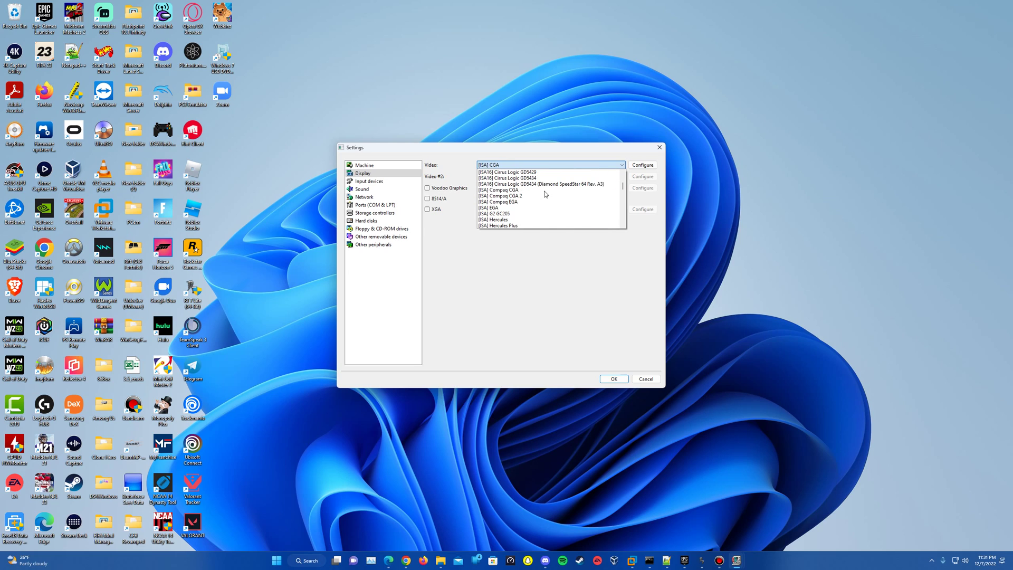
scroll(546, 194, down, 4)
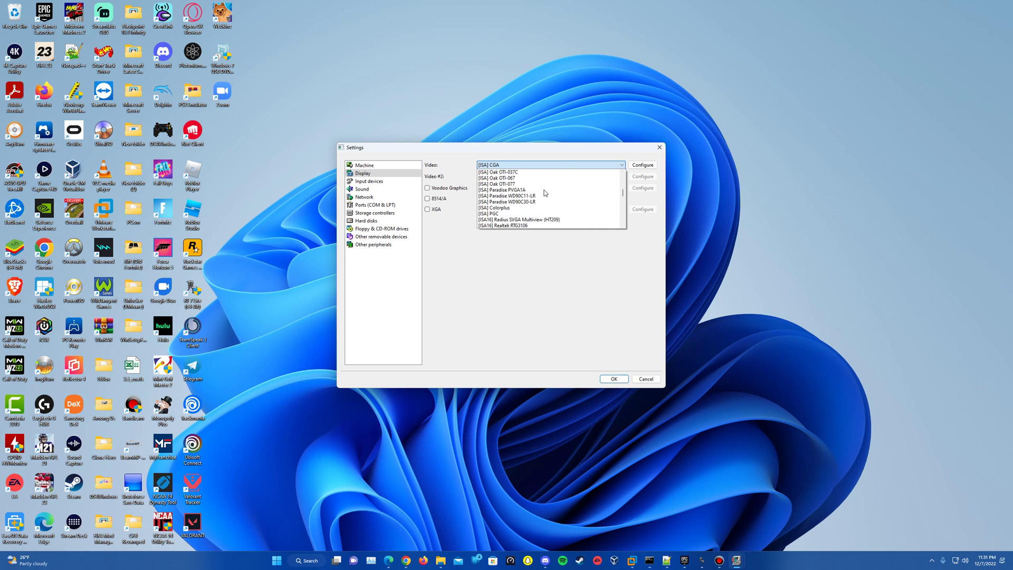
scroll(543, 196, down, 3)
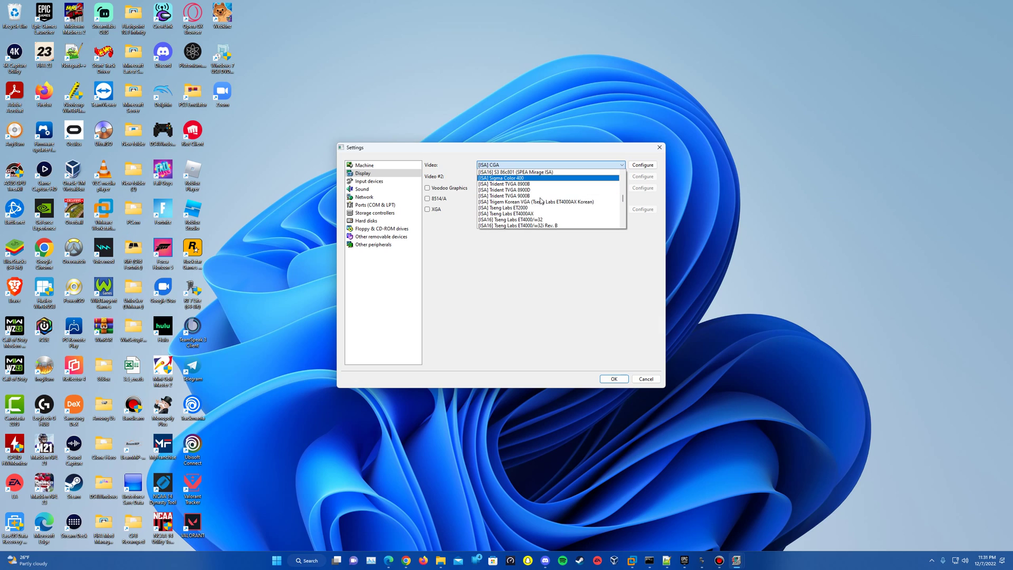
scroll(541, 199, down, 3)
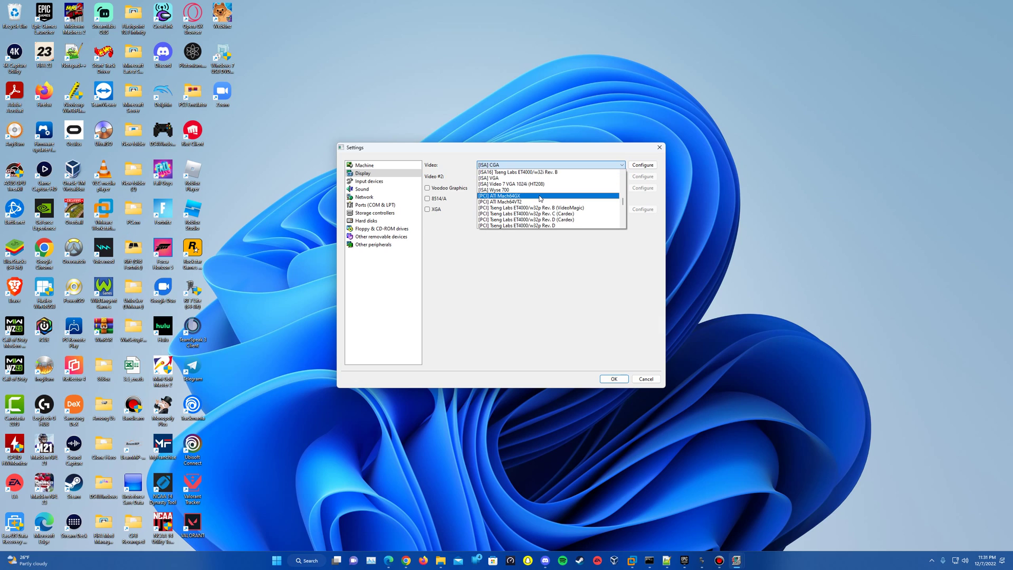
scroll(541, 199, down, 4)
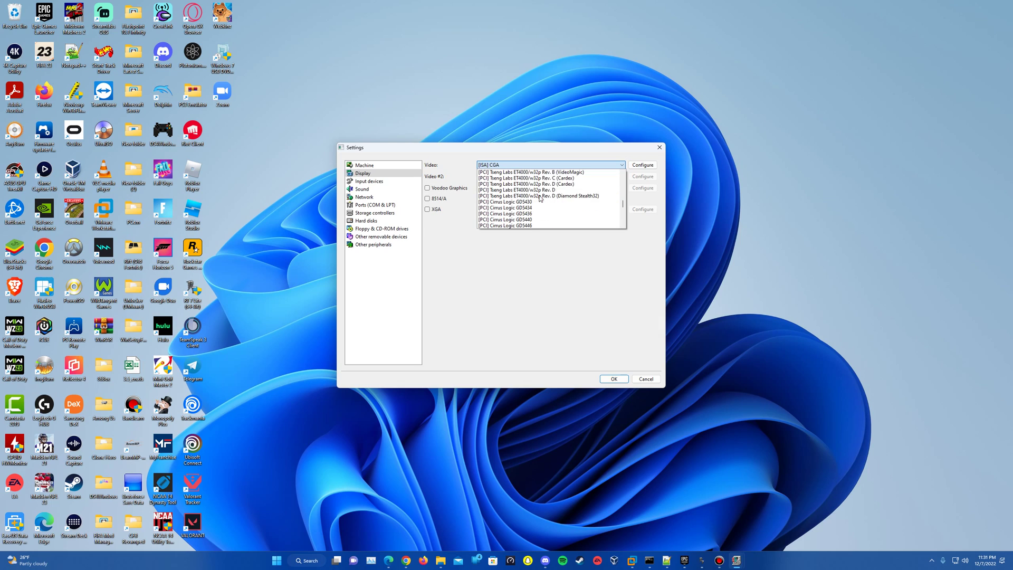
scroll(541, 198, down, 6)
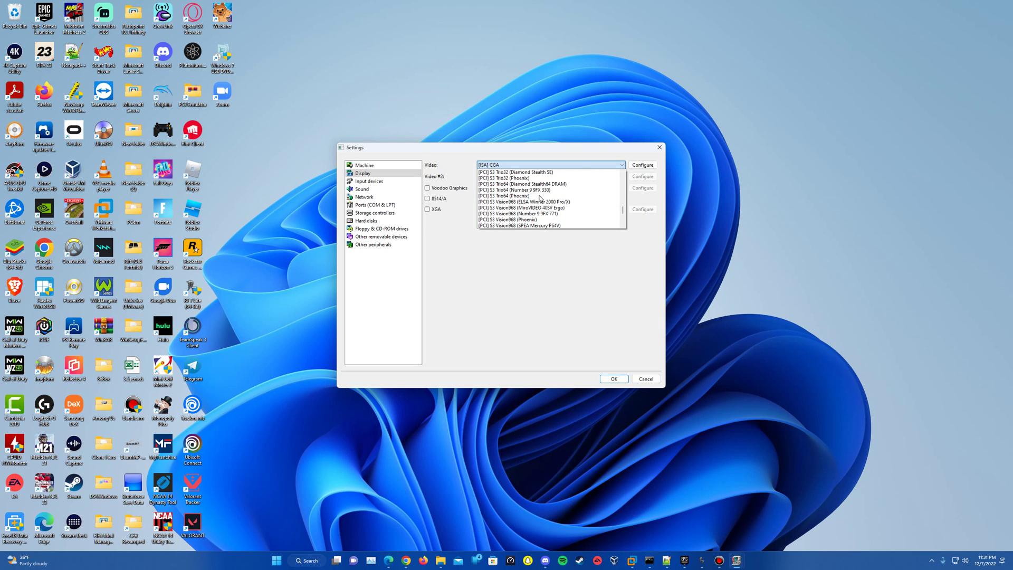
scroll(541, 198, down, 2)
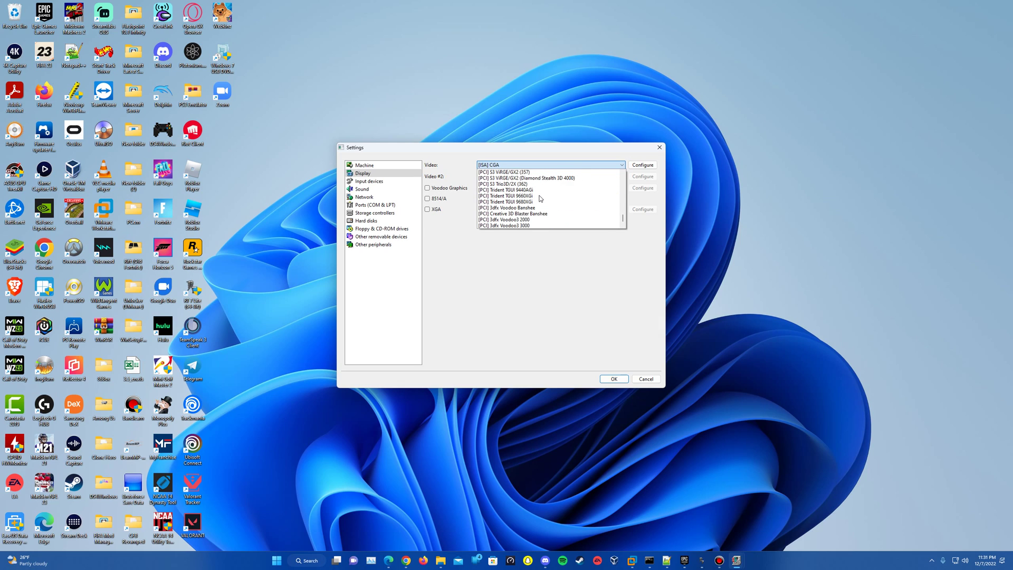
scroll(541, 199, up, 4)
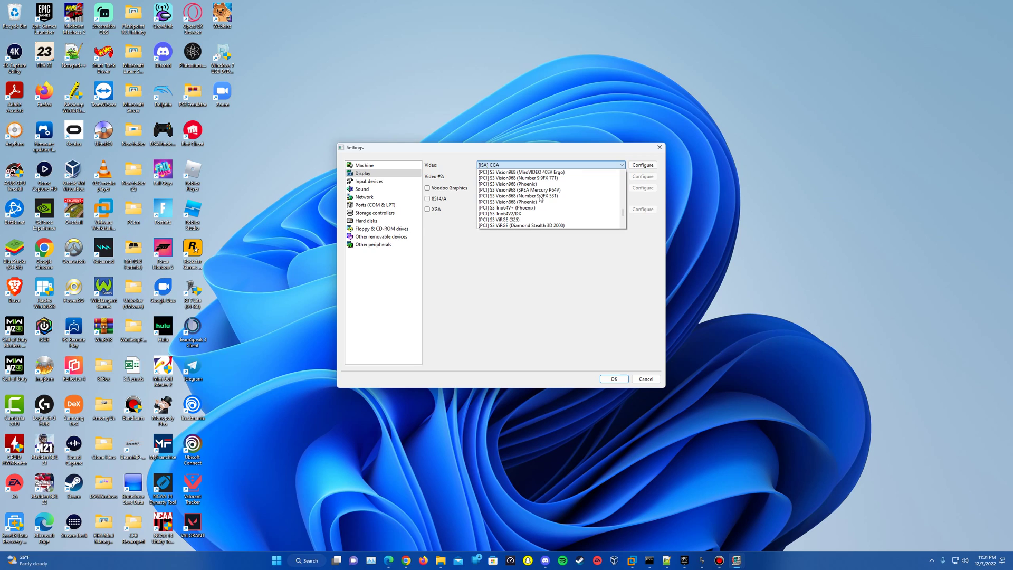
scroll(541, 198, up, 3)
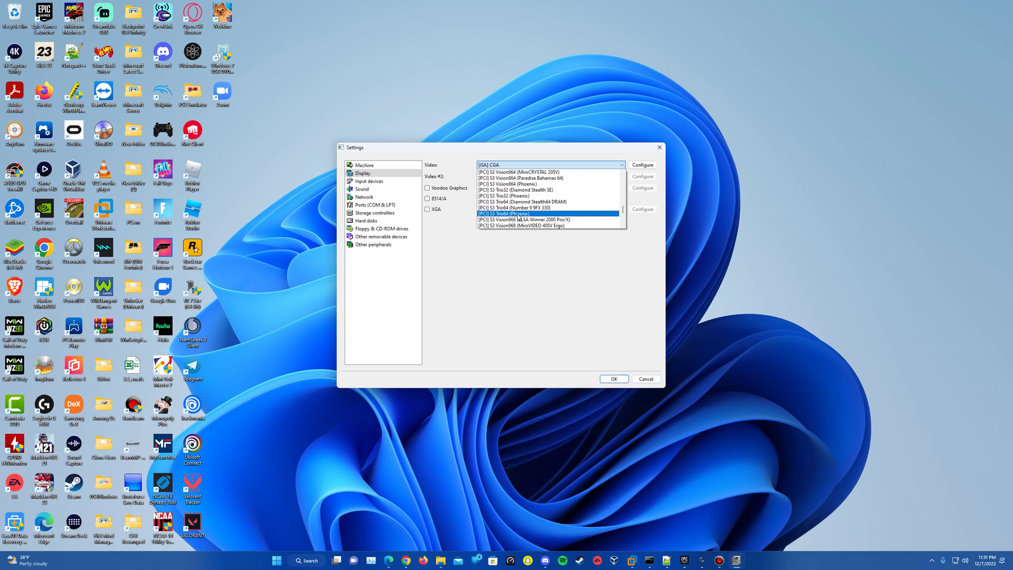
scroll(519, 217, up, 5)
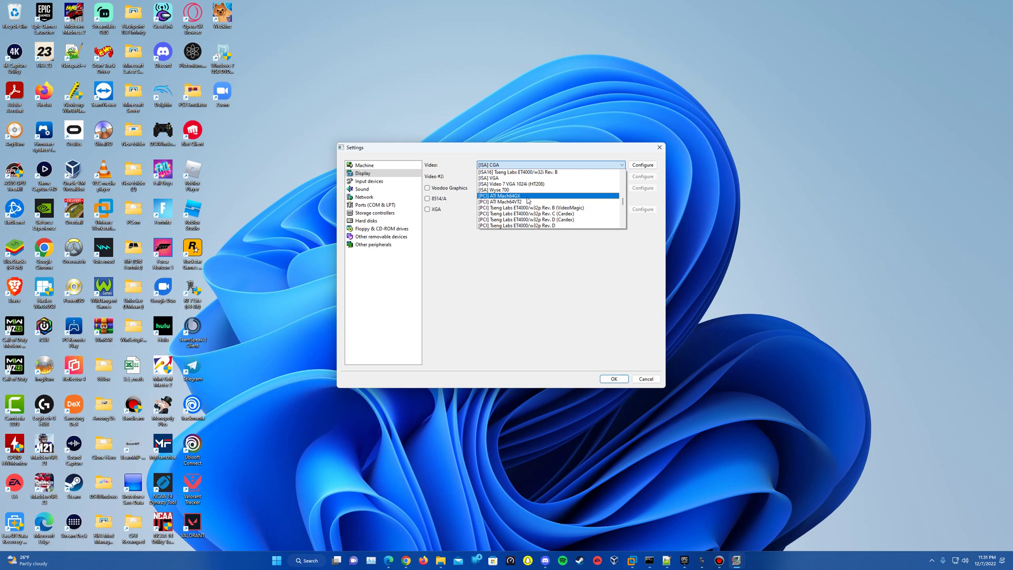
click(526, 196)
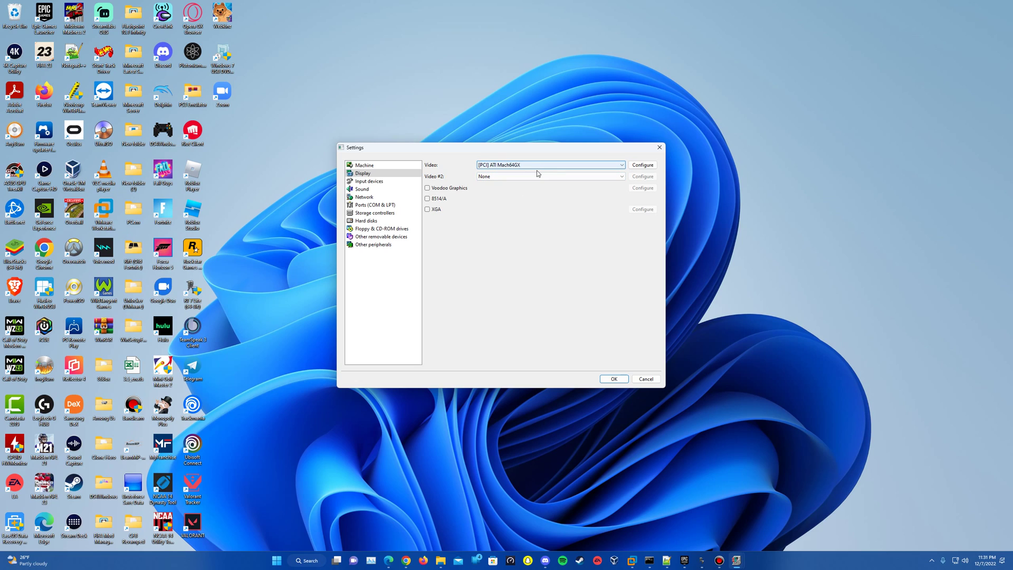
click(440, 188)
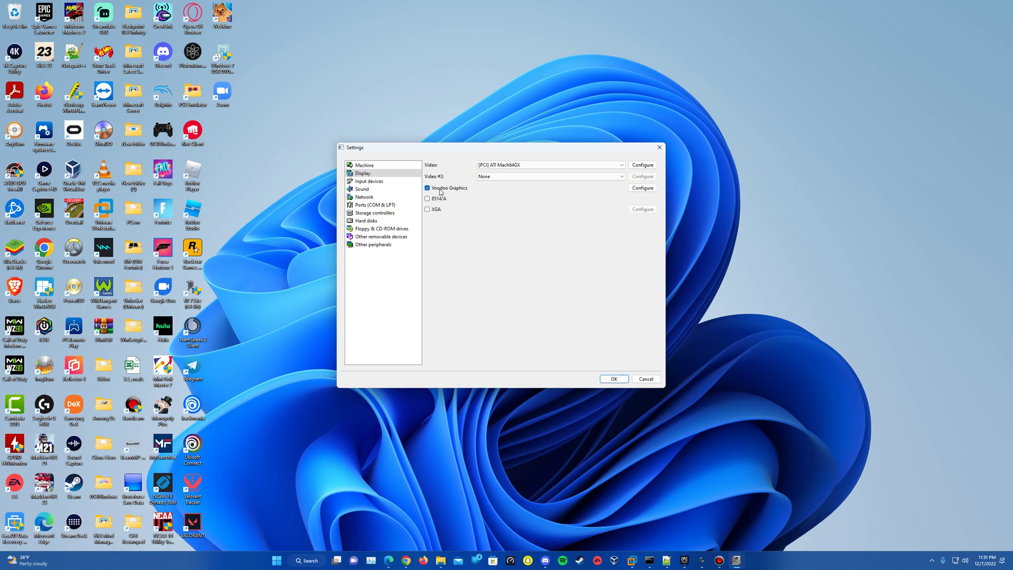
Set the mouse input device to Standard PS/2 Mouse.
click(391, 182)
click(522, 165)
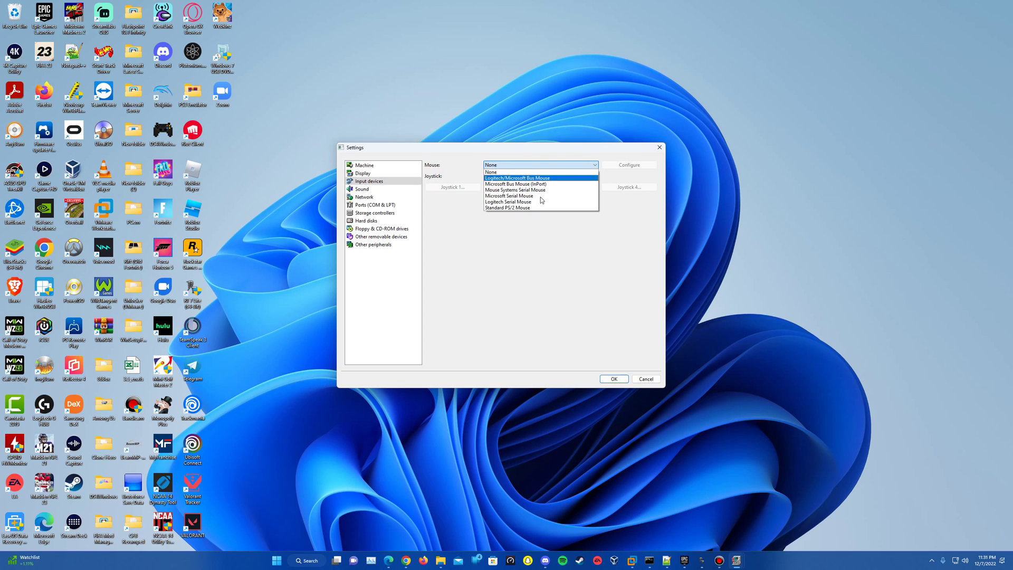
click(534, 208)
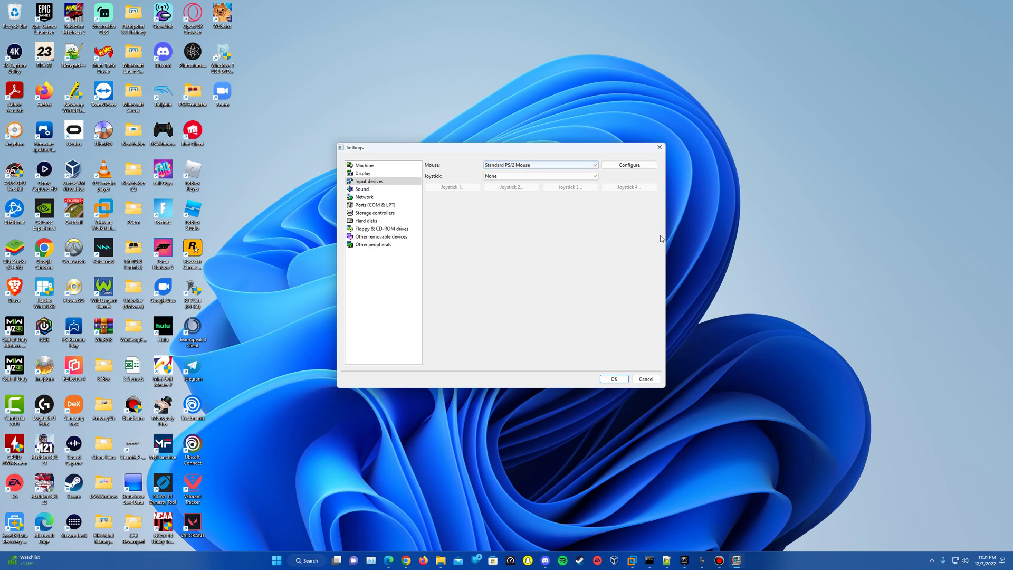
click(541, 165)
click(339, 191)
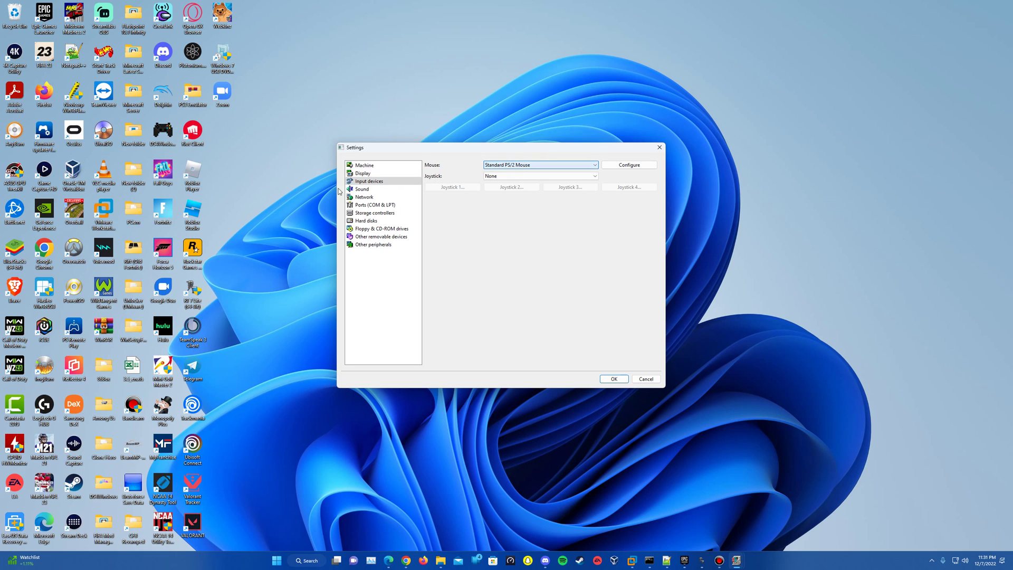
Set the sound card to [ISA16] Sound Blaster 16.
click(371, 191)
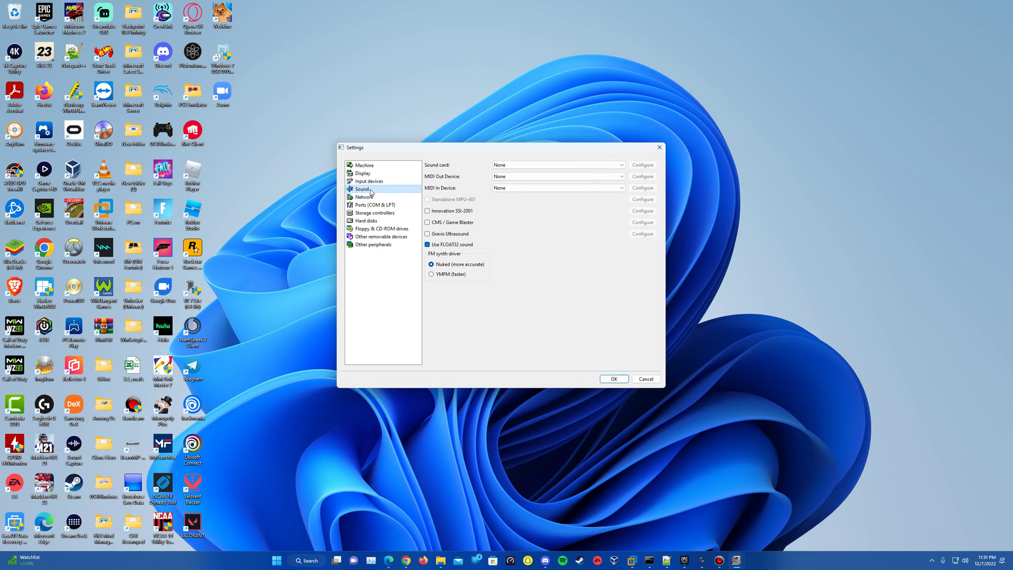
click(510, 164)
scroll(549, 211, down, 3)
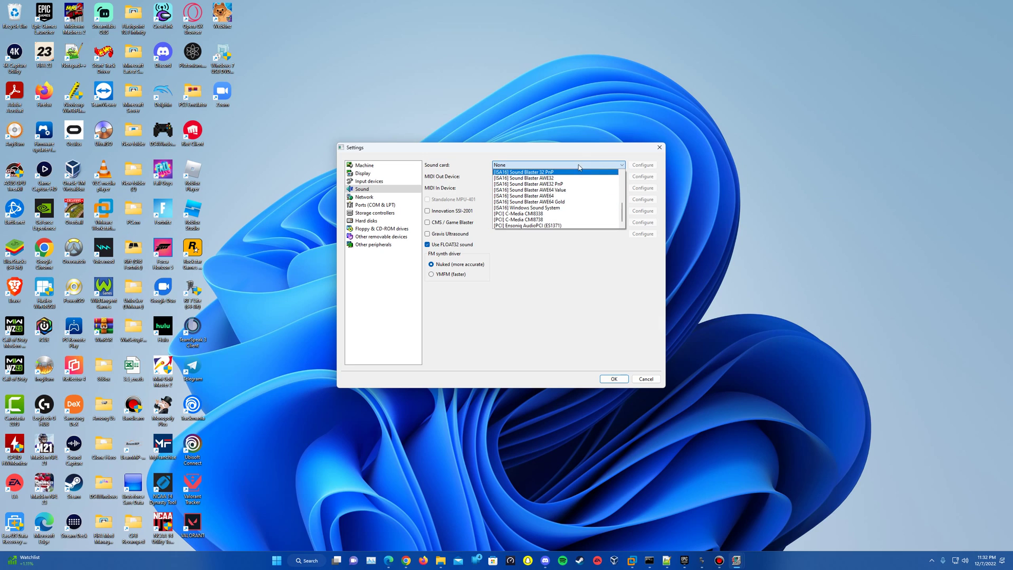
scroll(545, 198, up, 1)
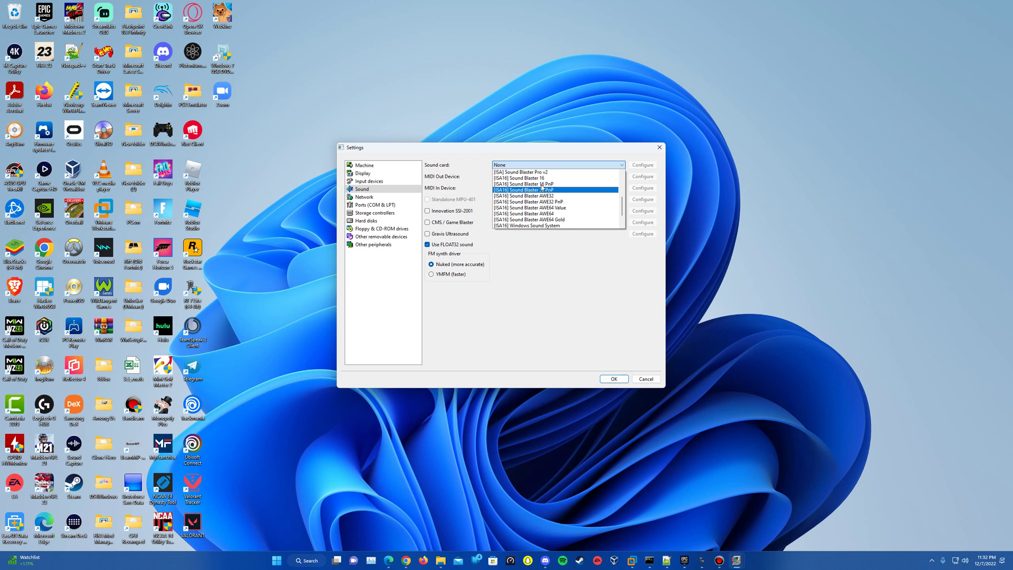
scroll(565, 201, up, 1)
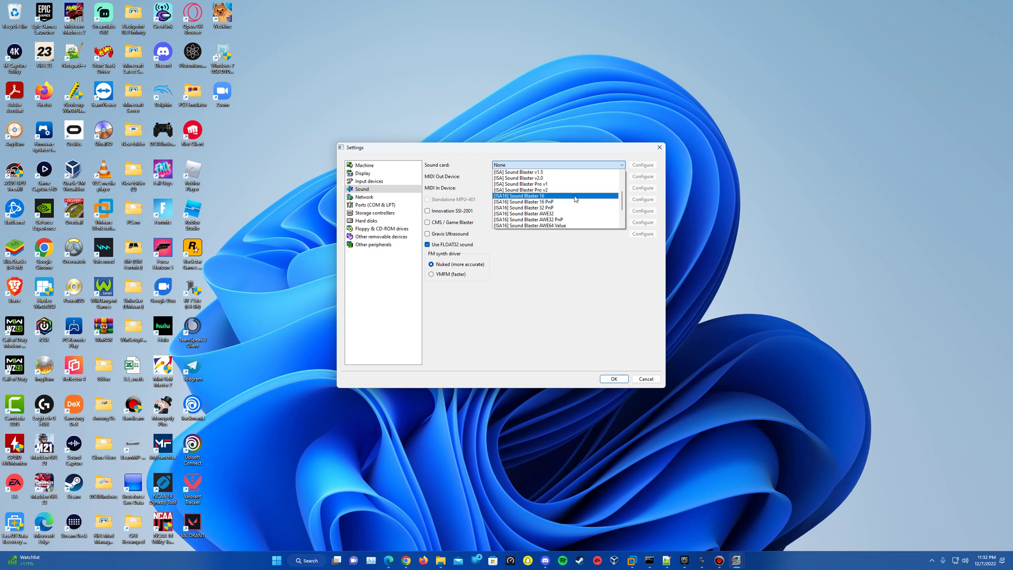
click(574, 198)
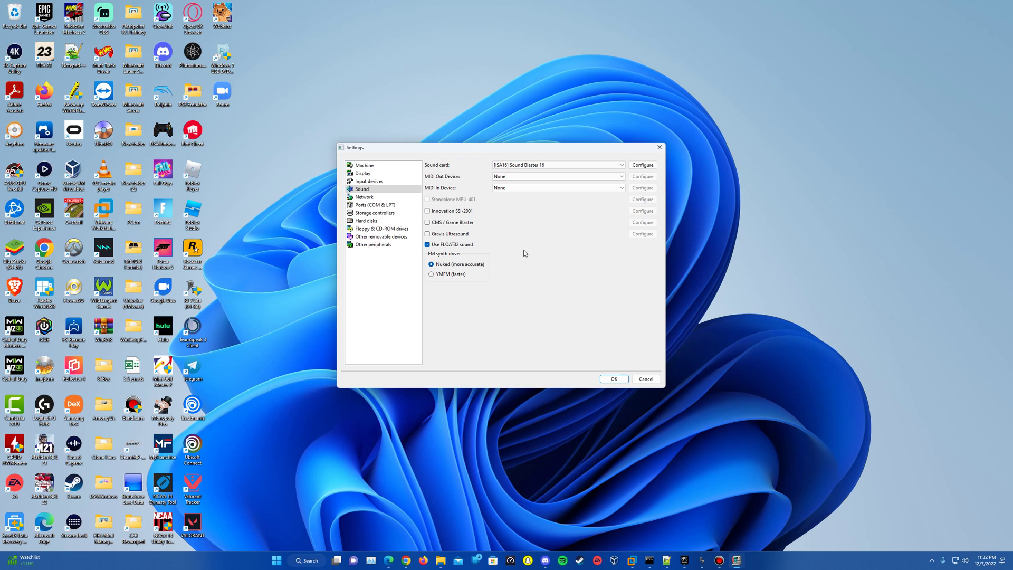
Set the network type to SLiRP and the network adapter to [PCI] AMD PCnet-PCI II.
click(382, 198)
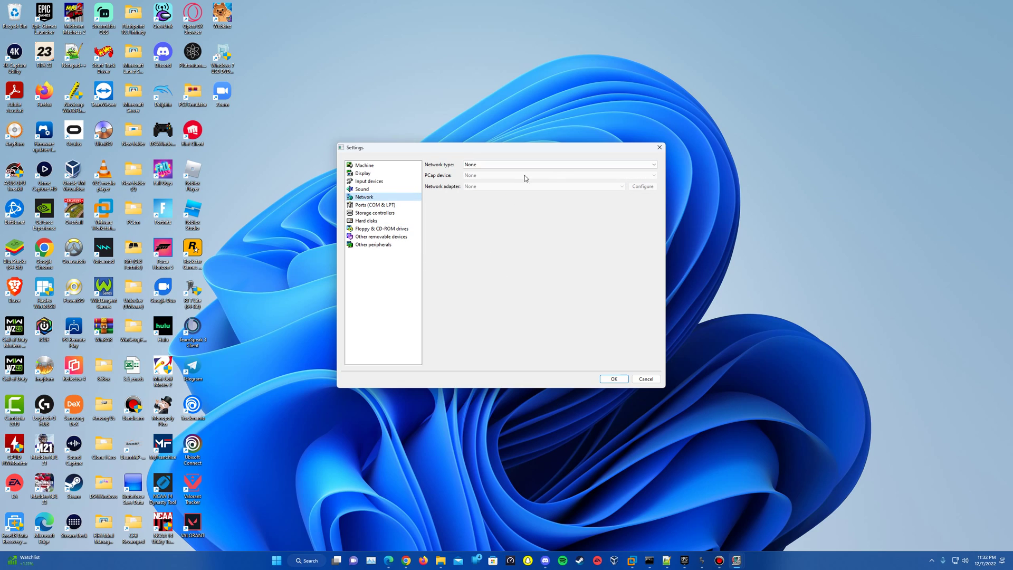
click(528, 164)
click(548, 189)
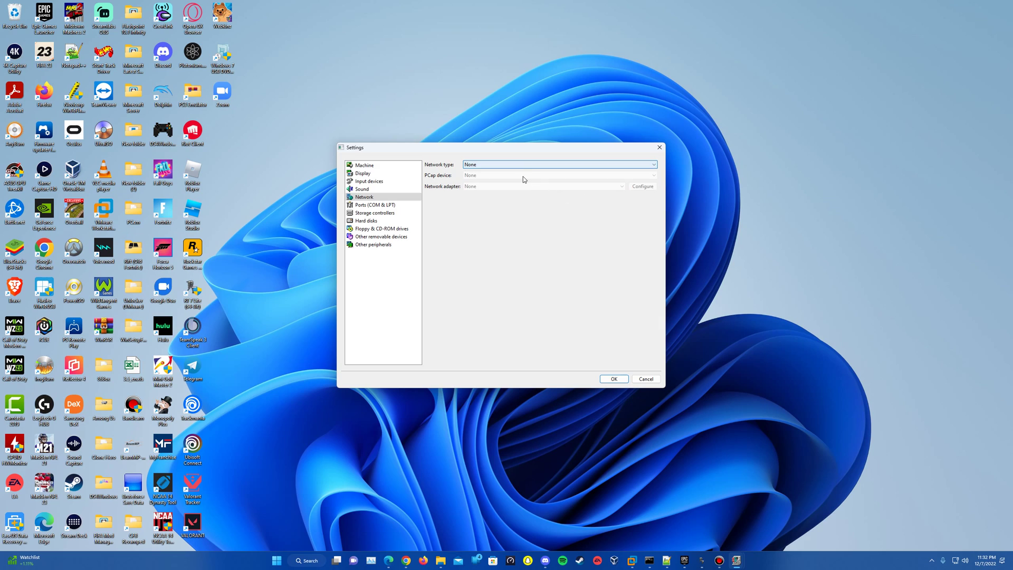
click(523, 166)
click(507, 183)
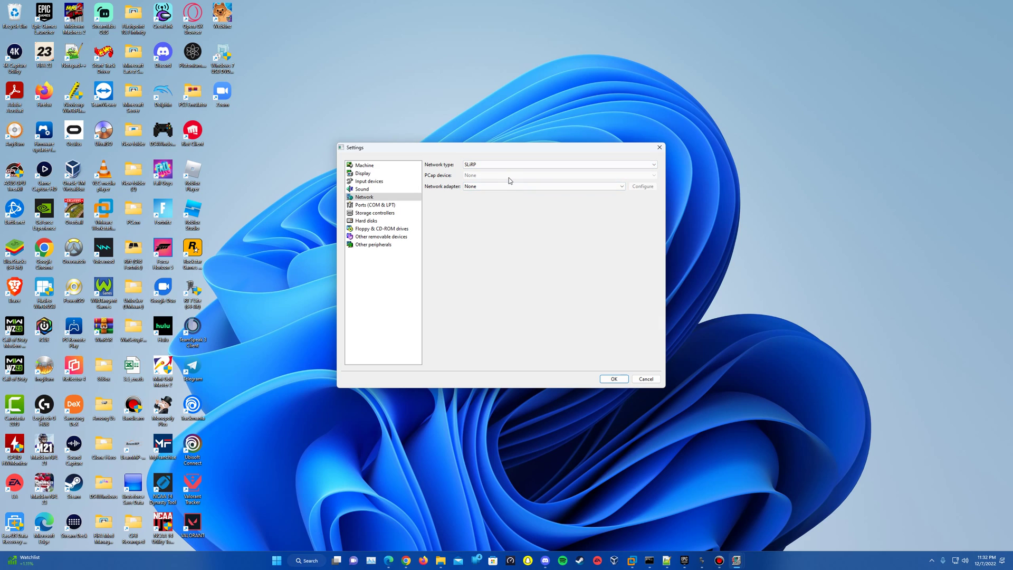
click(500, 187)
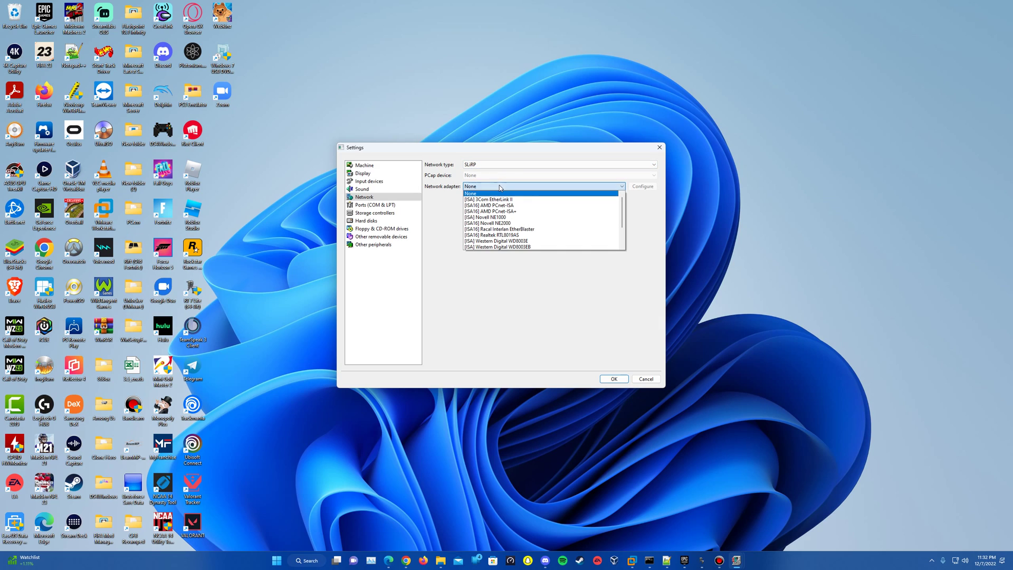
scroll(507, 211, down, 2)
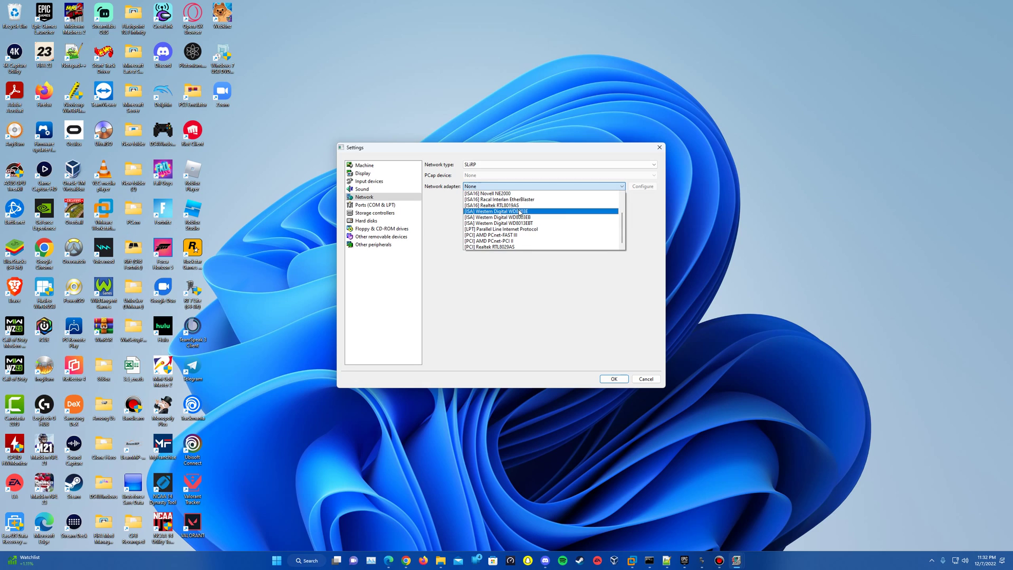
click(511, 242)
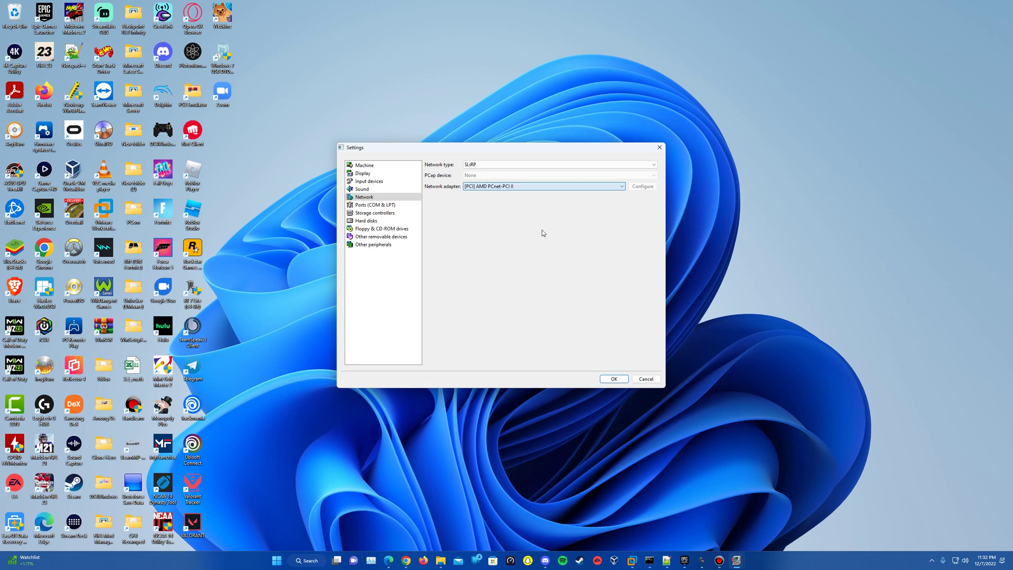
Set the hard disk controller to [PCI] IDE Controller in the storage controller settings.
click(392, 207)
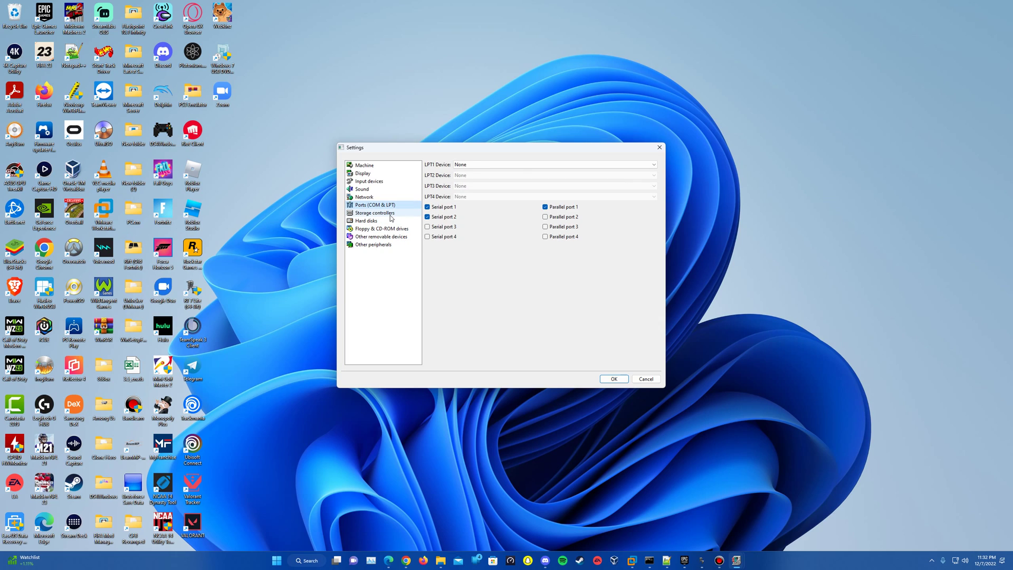
click(391, 214)
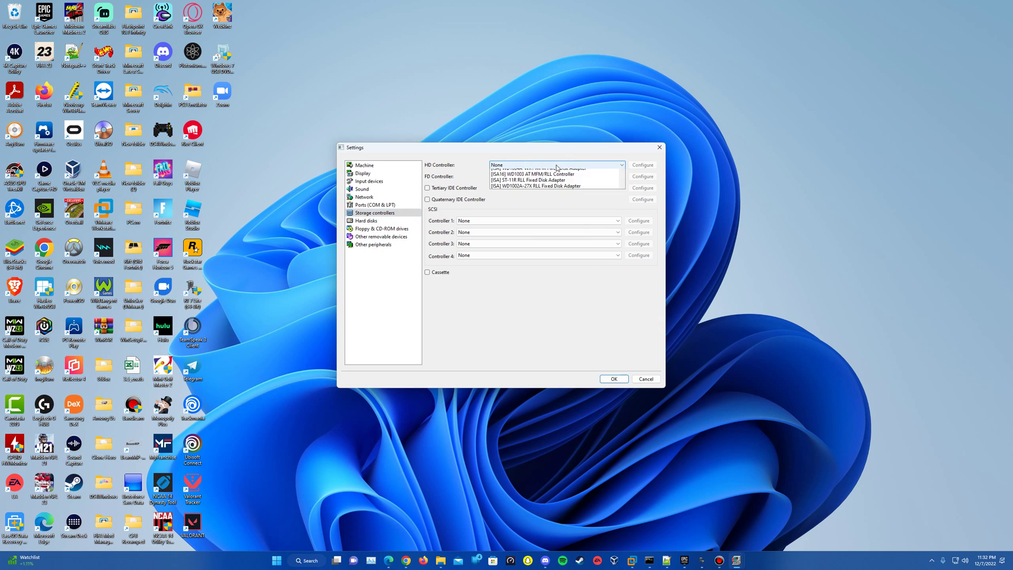
scroll(535, 222, down, 3)
click(533, 219)
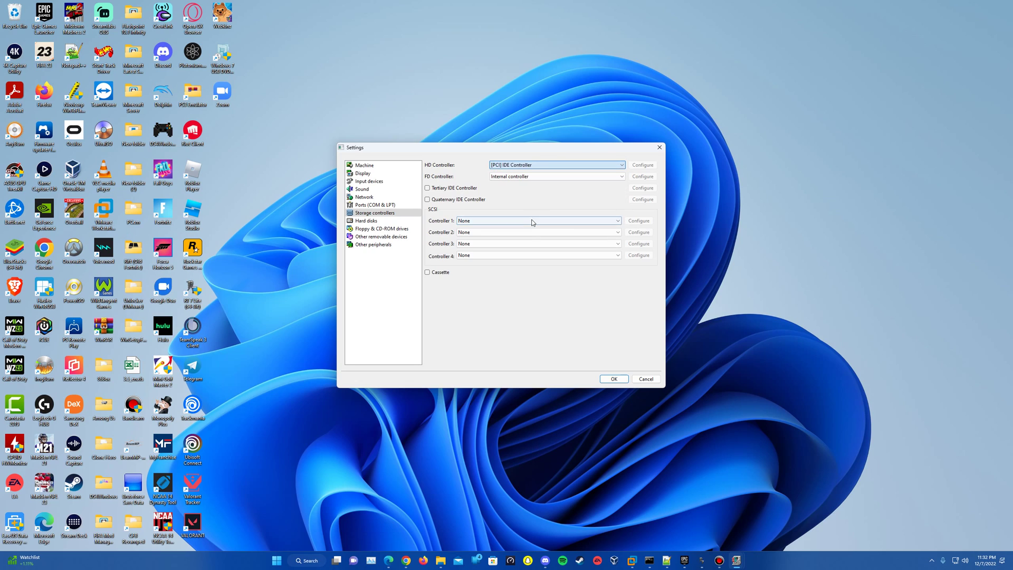
Create a new hard disk image named MS-DOS 6.22 with a size of 1023 MB.
click(409, 220)
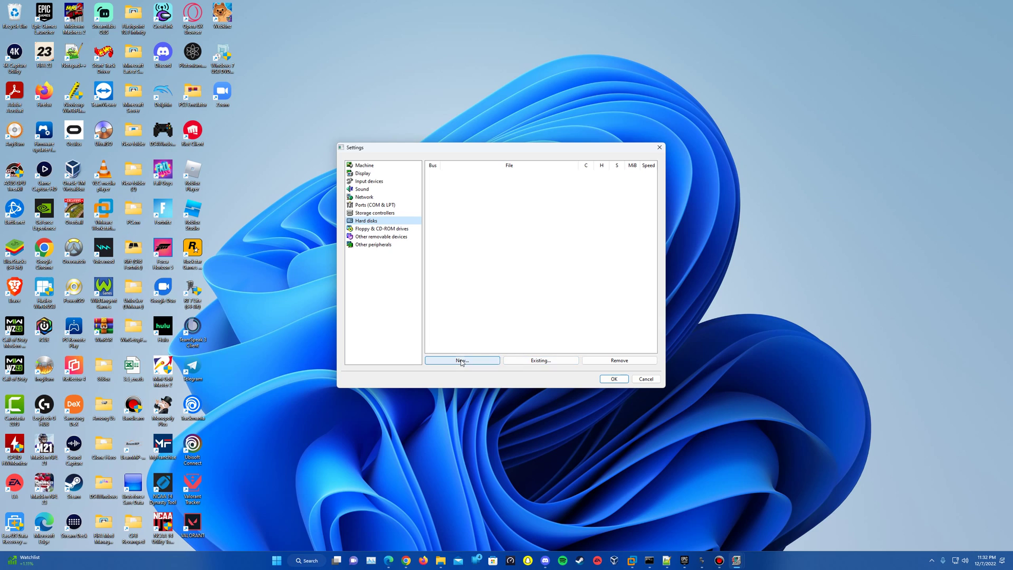
click(461, 361)
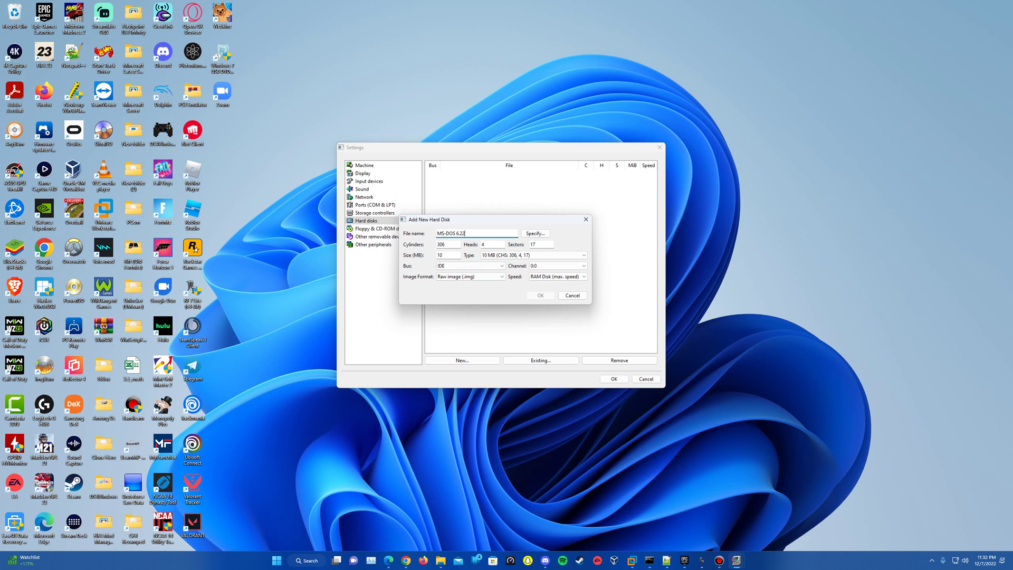
key(Tab)
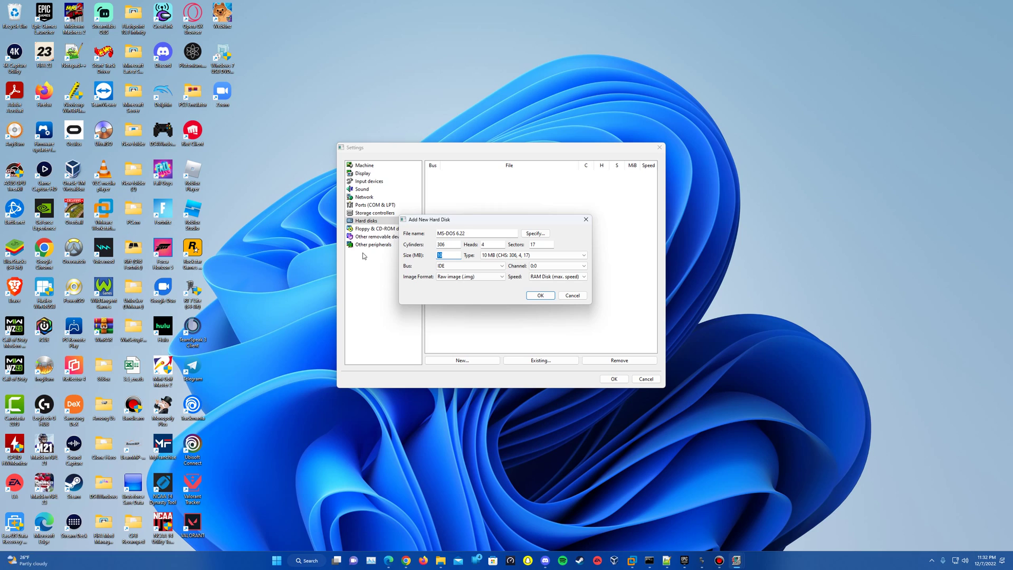
text(01023)
key(Tab)
key(shift+Tab)
text(20)
key(BackSpace)
key(BackSpace)
key(BackSpace)
text(1023)
click(540, 296)
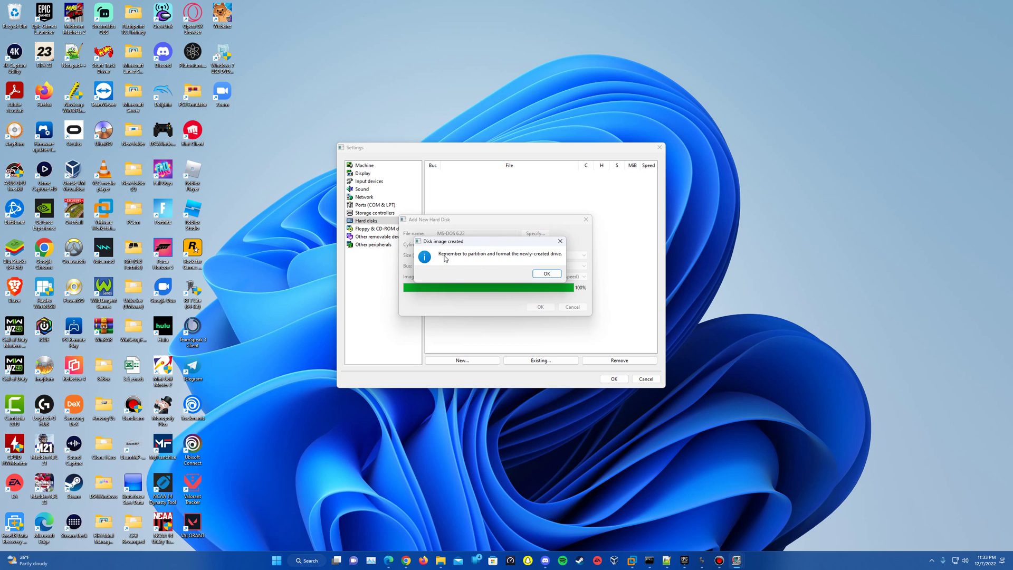
click(547, 274)
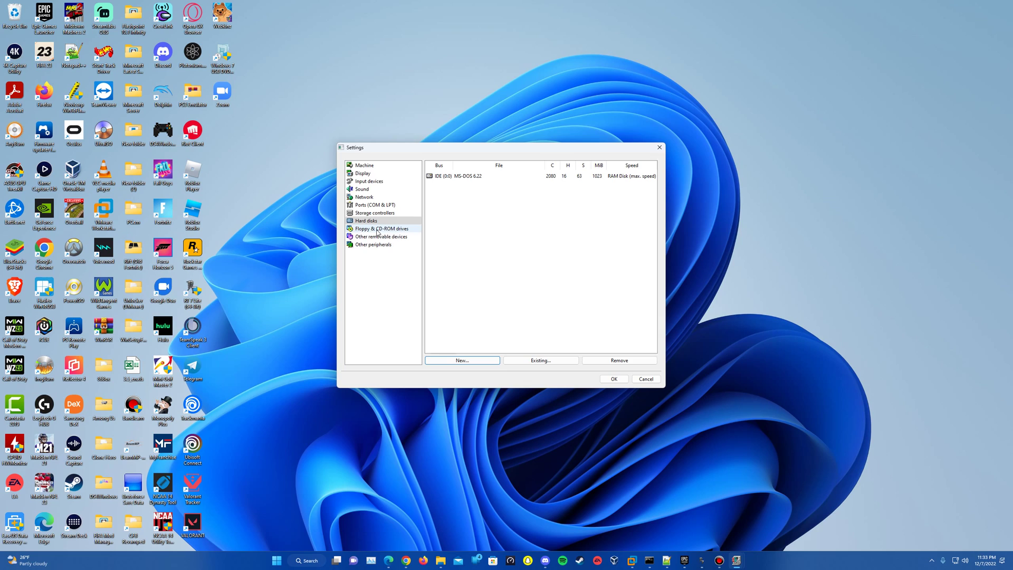
Set the second floppy drive to None and the first floppy drive to 3.5" 1.44M.
click(378, 231)
click(503, 199)
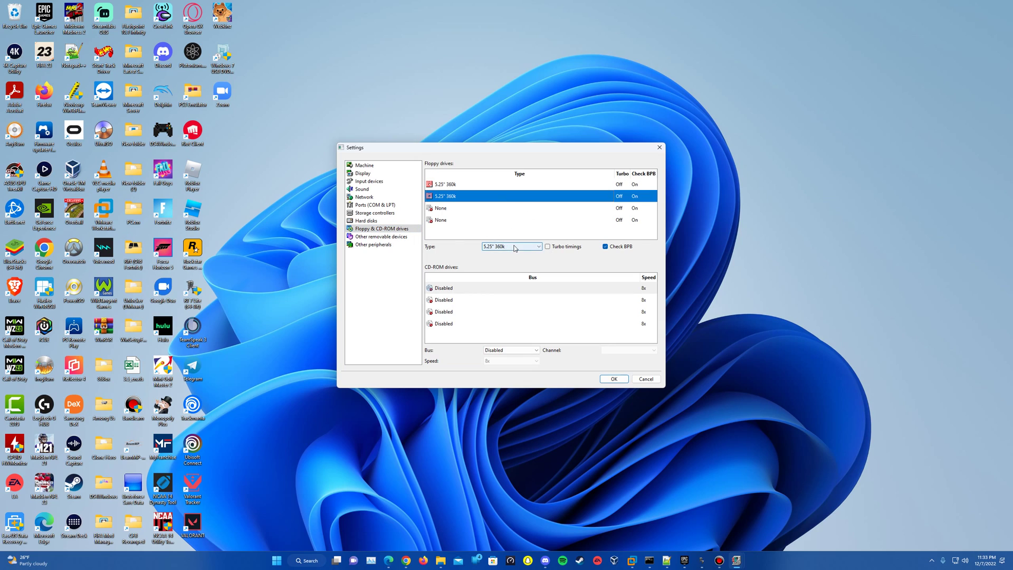
click(514, 247)
click(496, 254)
click(483, 186)
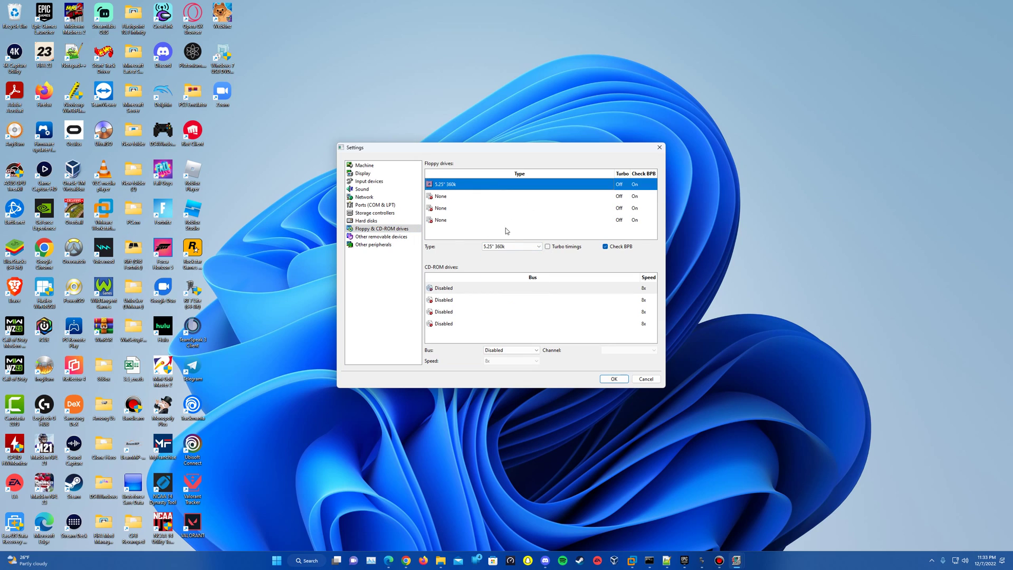
click(510, 247)
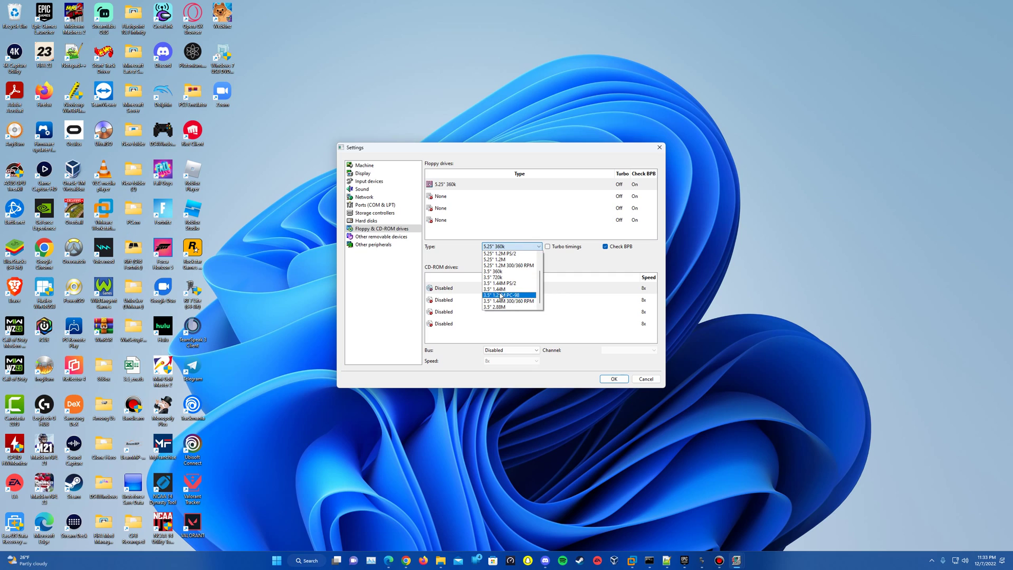
click(510, 289)
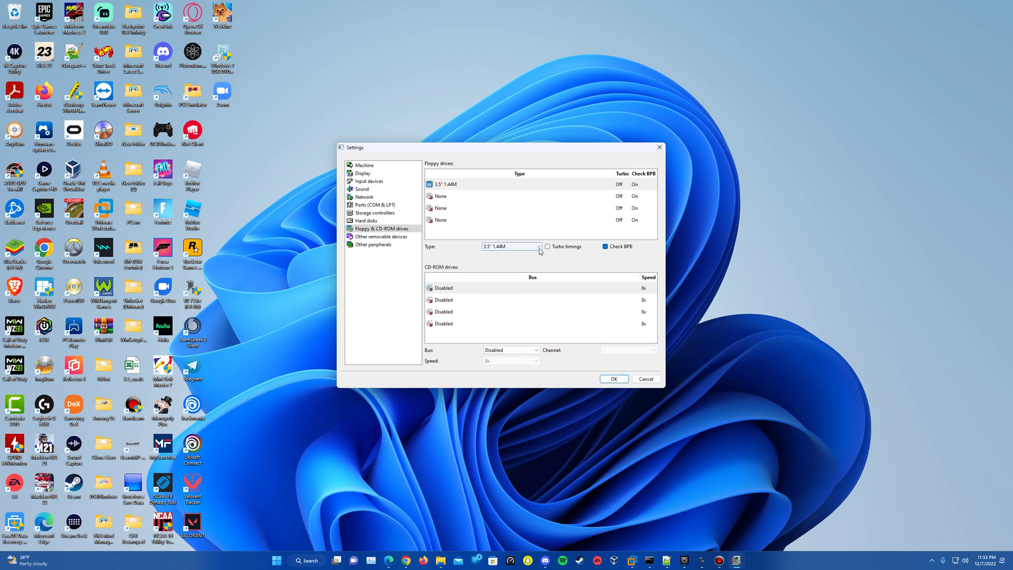
Enable the first CD-ROM drive on the ATAPI bus with a speed of 24x.
click(464, 290)
click(510, 351)
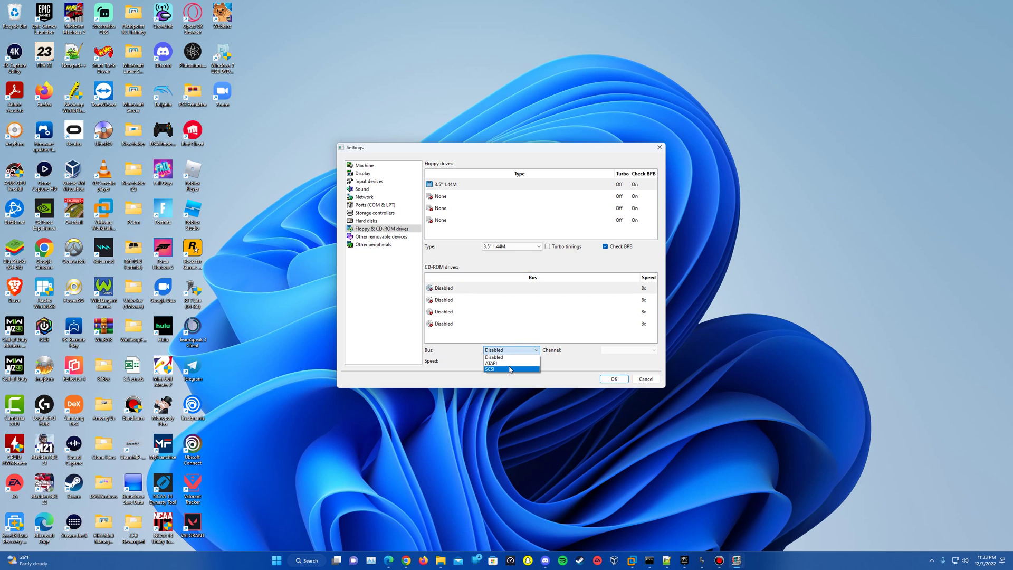
click(515, 362)
click(516, 361)
scroll(515, 406, down, 18)
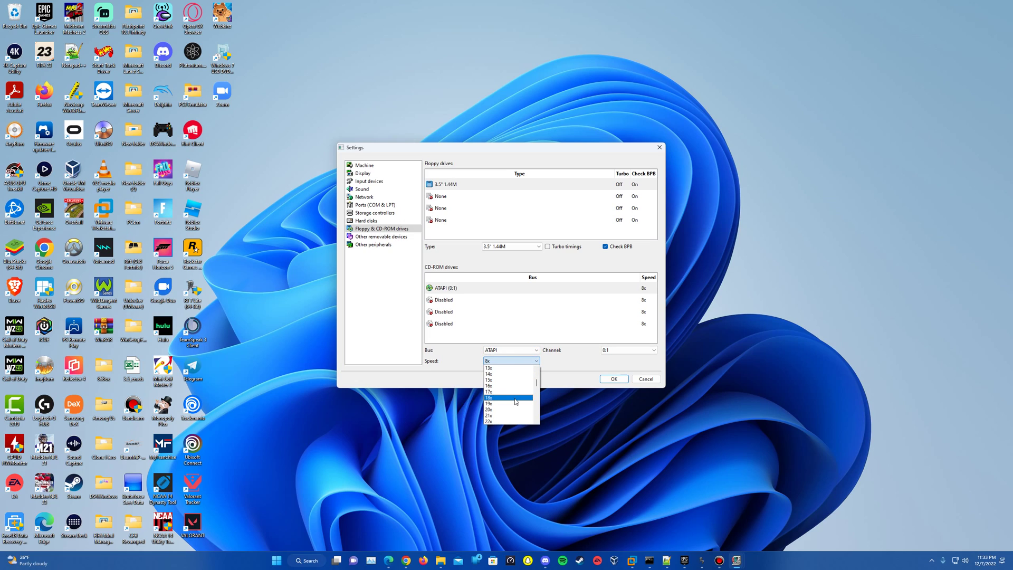
scroll(514, 412, up, 13)
click(515, 404)
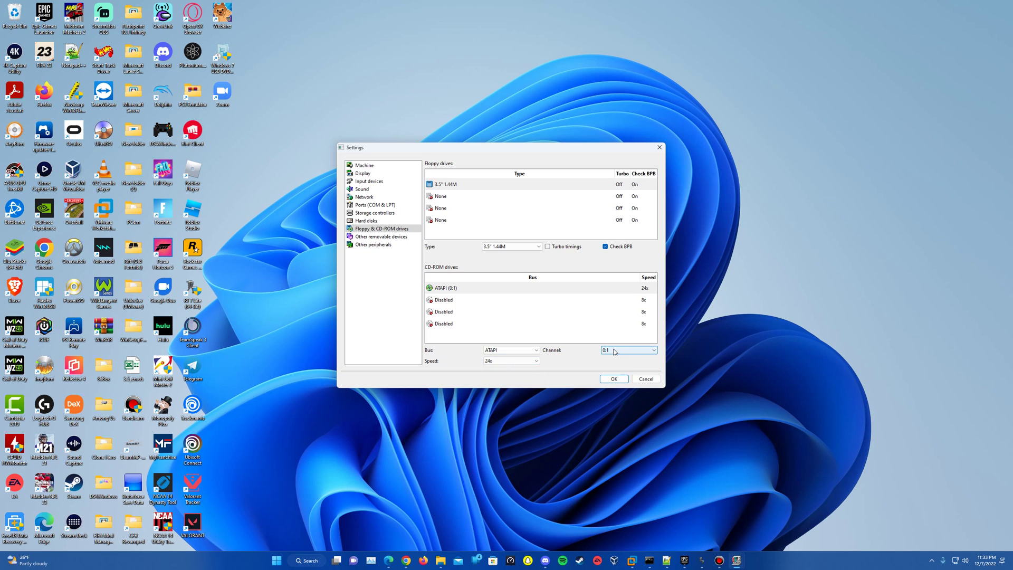
click(534, 361)
scroll(538, 404, down, 1)
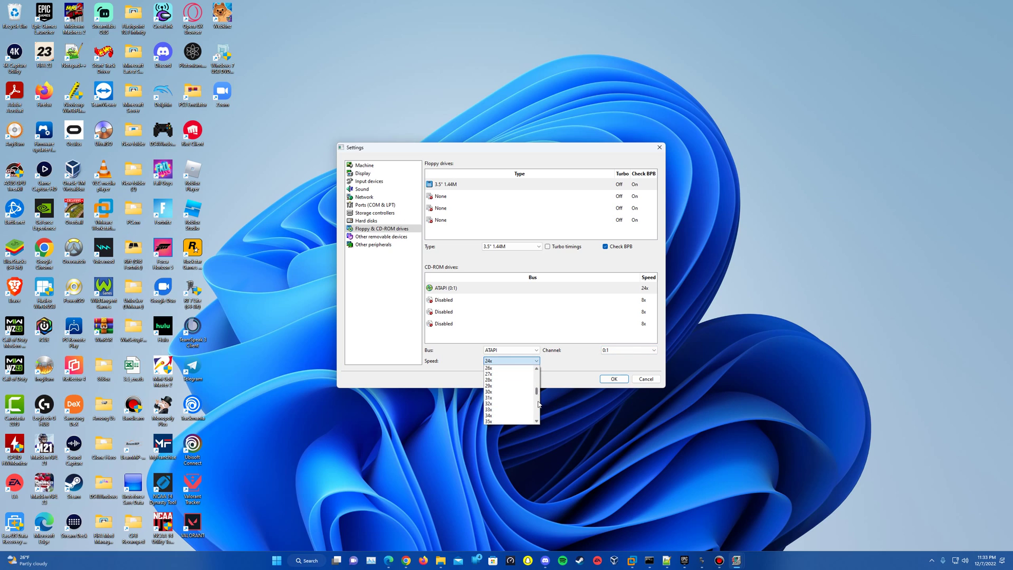
click(562, 376)
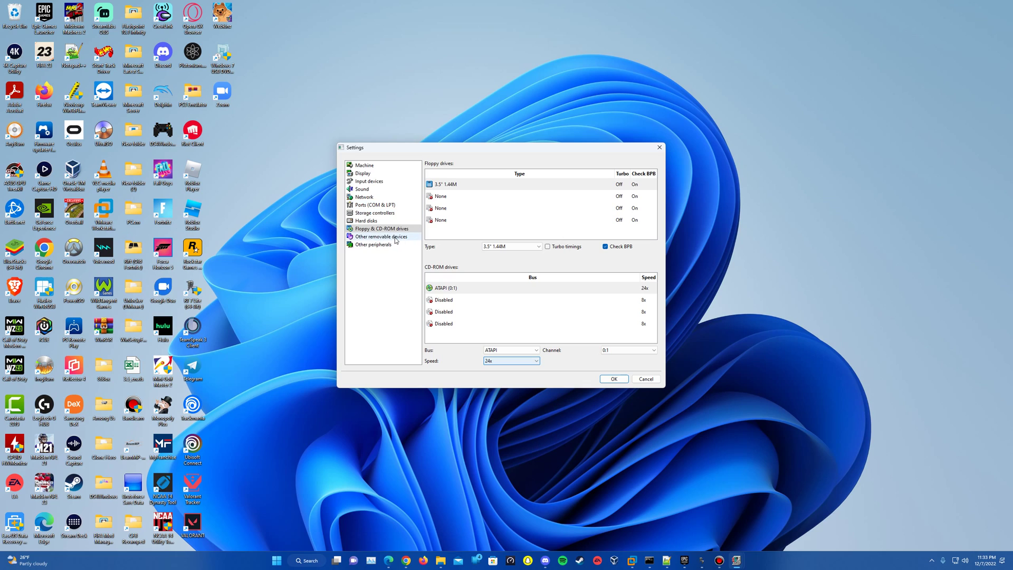
Review the other removable devices and peripherals settings, and save the machine configuration.
click(396, 239)
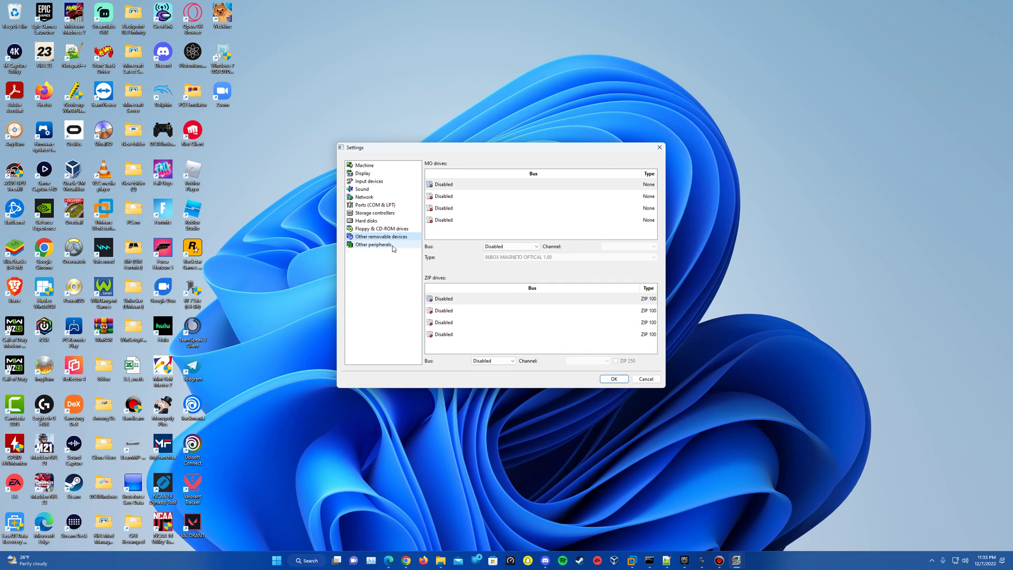
click(393, 246)
click(397, 238)
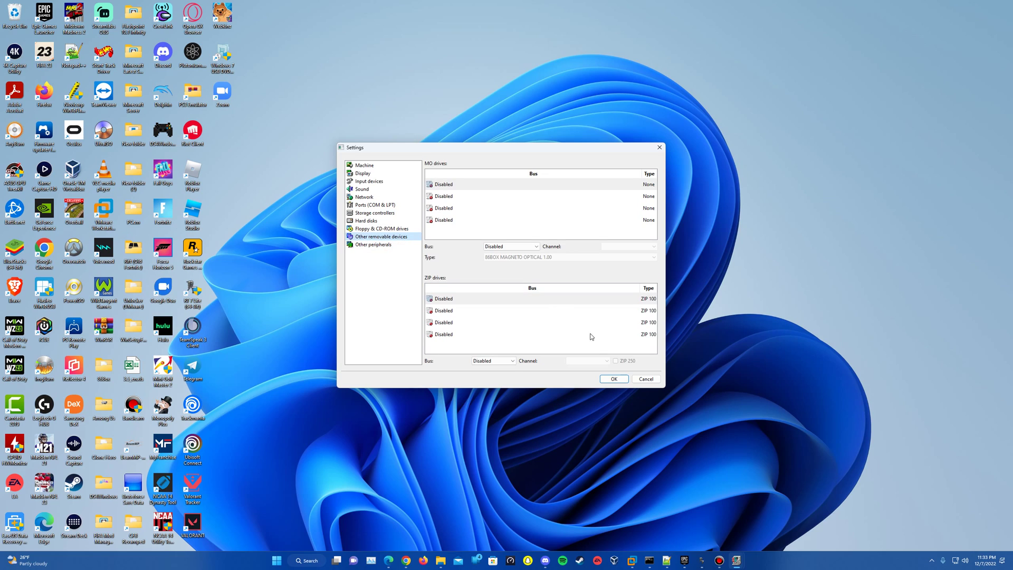
click(614, 379)
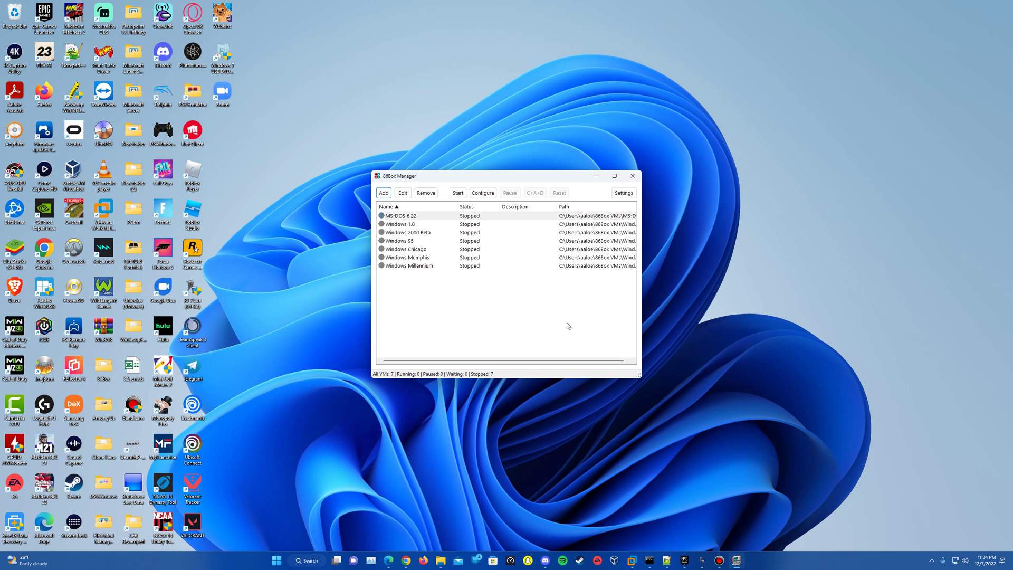
Start the MS-DOS 6.22 virtual machine, make its window resizeable and maximize it.
click(463, 193)
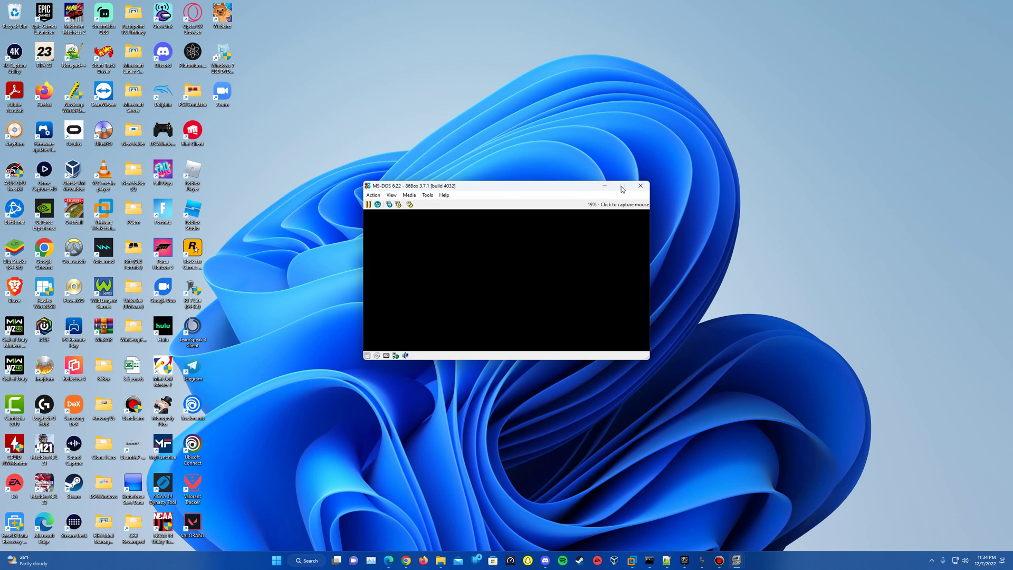
click(373, 196)
mouse_move(391, 195)
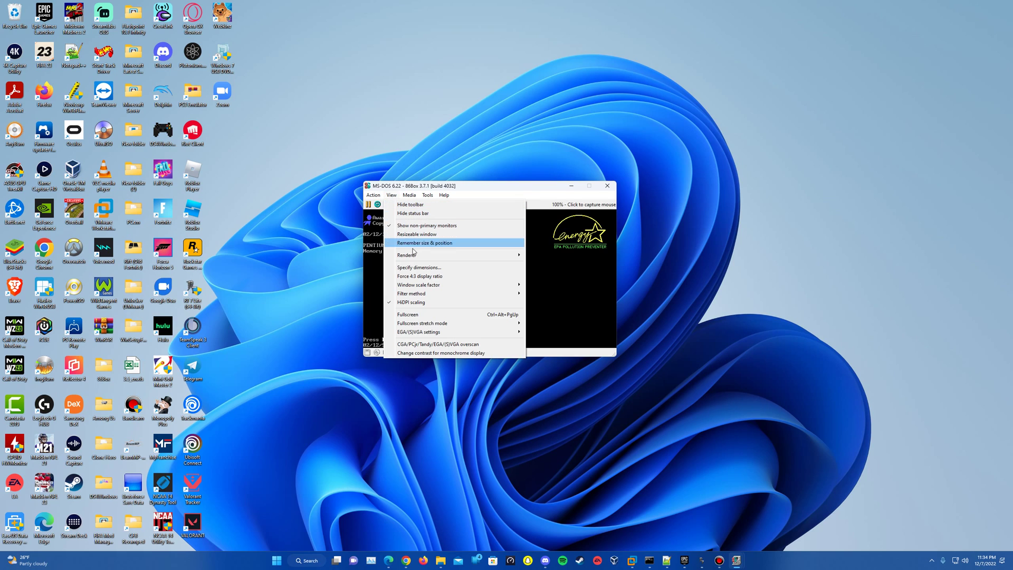
click(422, 234)
double_click(461, 186)
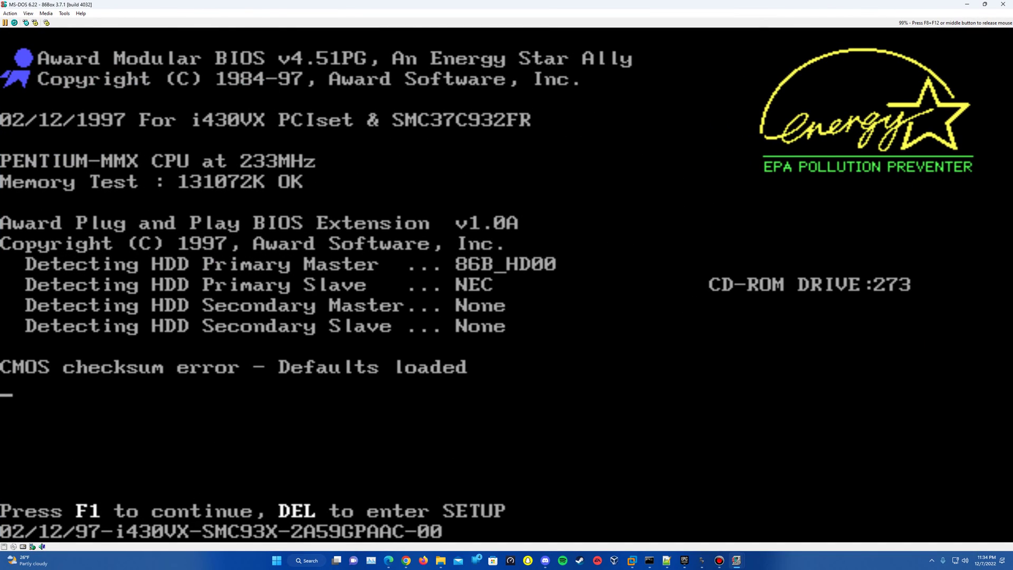
Enter the BIOS setup and review the date, disk and floppy drive entries in Standard CMOS Setup.
key(Delete)
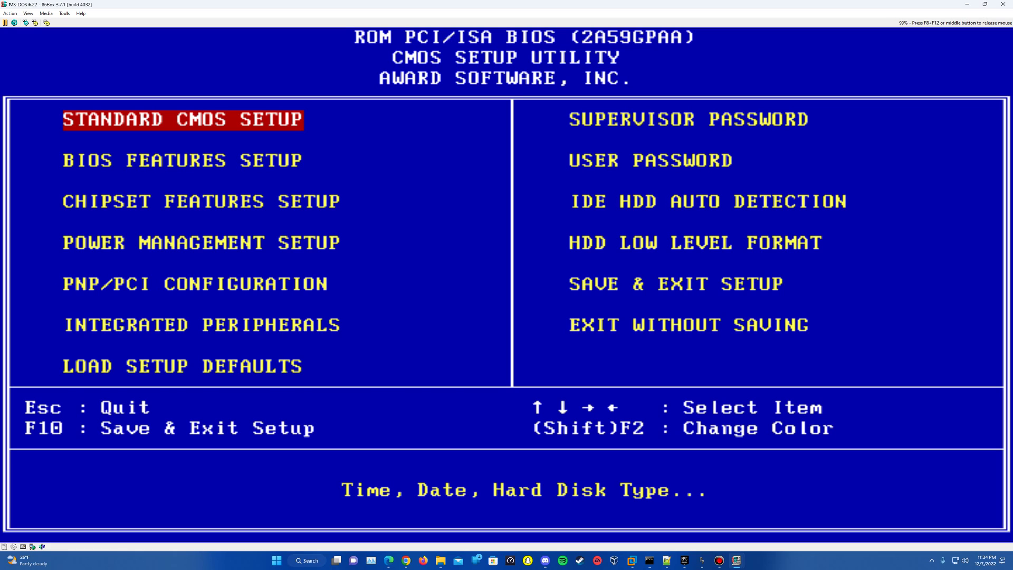
key(Return)
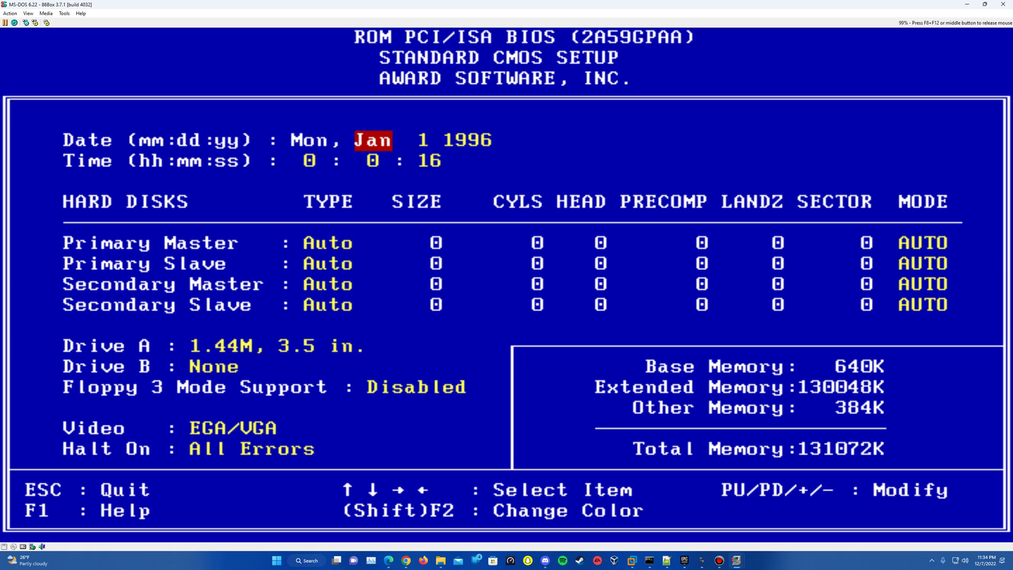
key(Right)
key(Right)
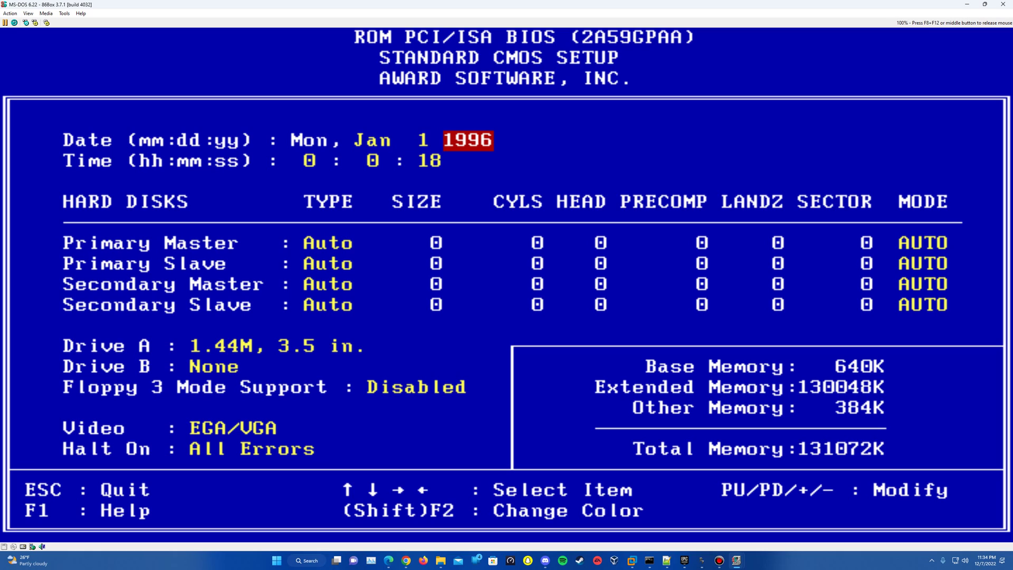
key(Left)
key(Left)
key(Right)
key(Left)
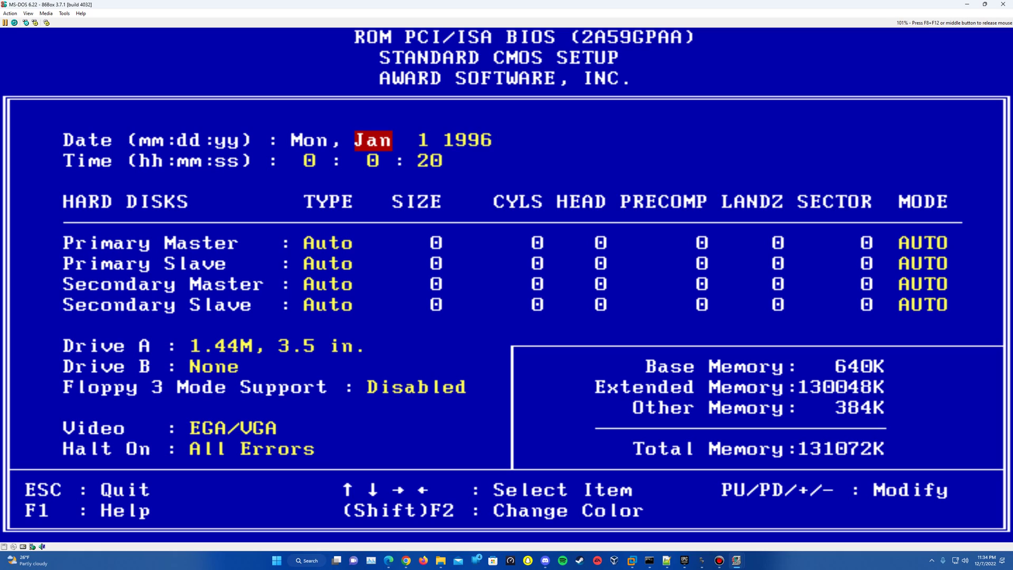
key(Escape)
Check the Boot Sequence entry in BIOS Features Setup and return to the main setup screen.
key(Down)
key(Return)
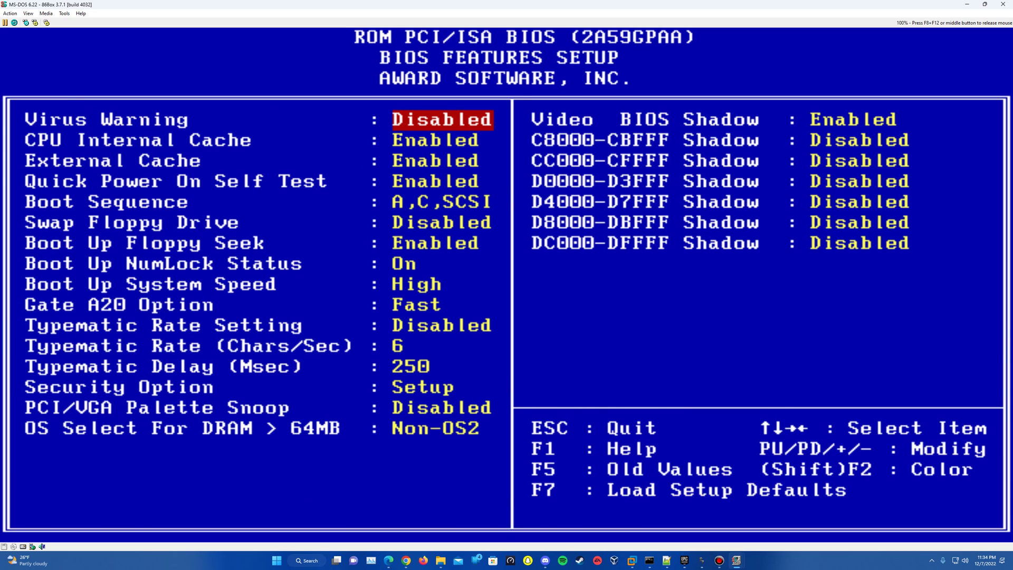
key(Down)
key(Down)
key(Down)
key(Down)
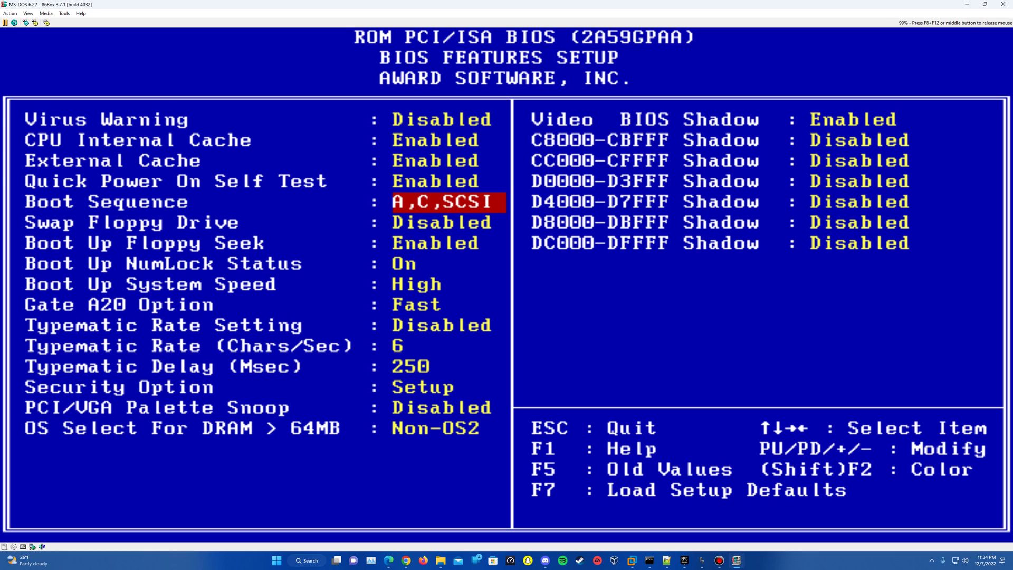
key(Escape)
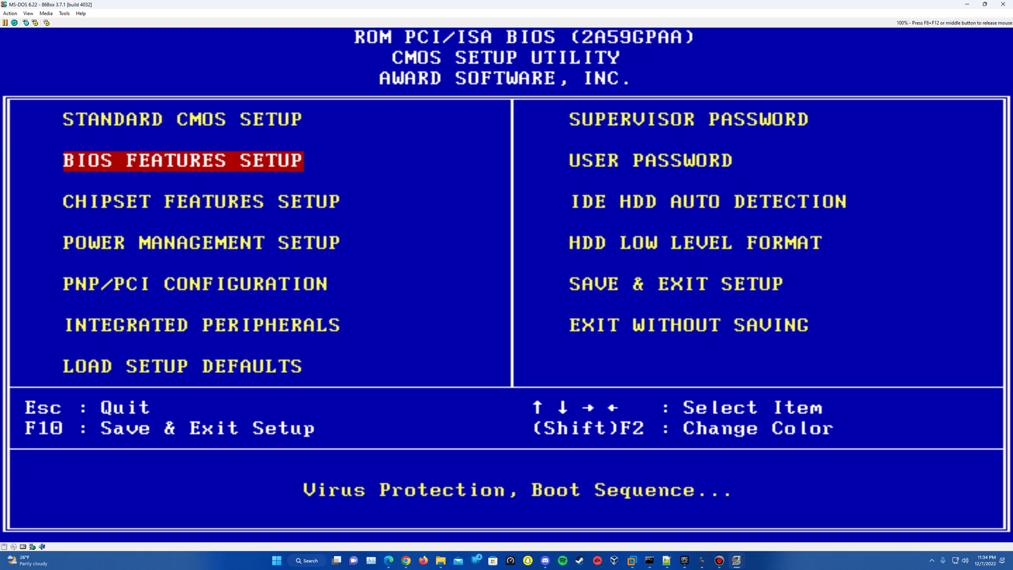
Release the mouse and mount Disk 1 - Setup - 1.44mb.img from the MS-DOS 6.22 folder in floppy drive 1.
key(F8+F12)
click(51, 15)
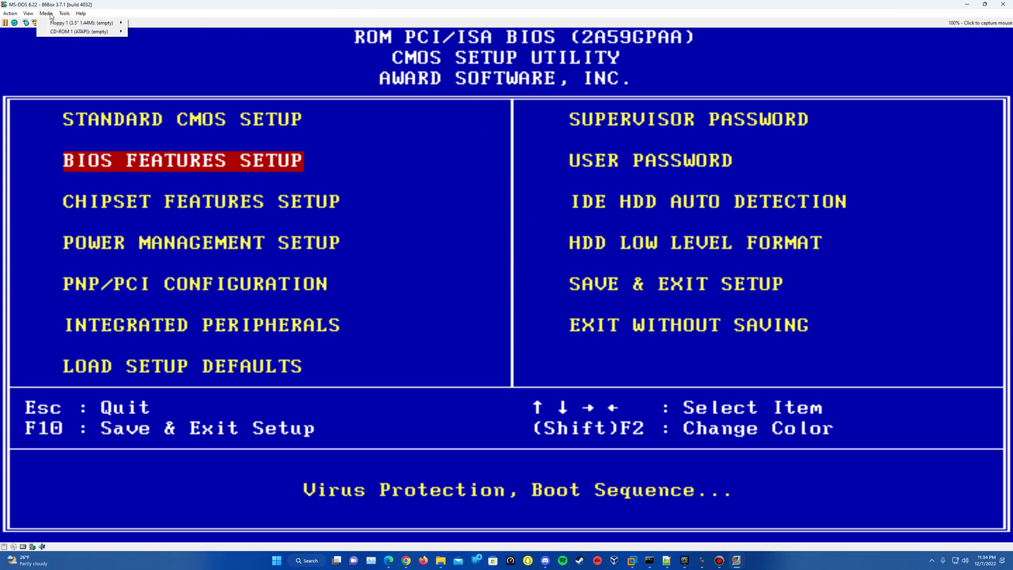
mouse_move(57, 24)
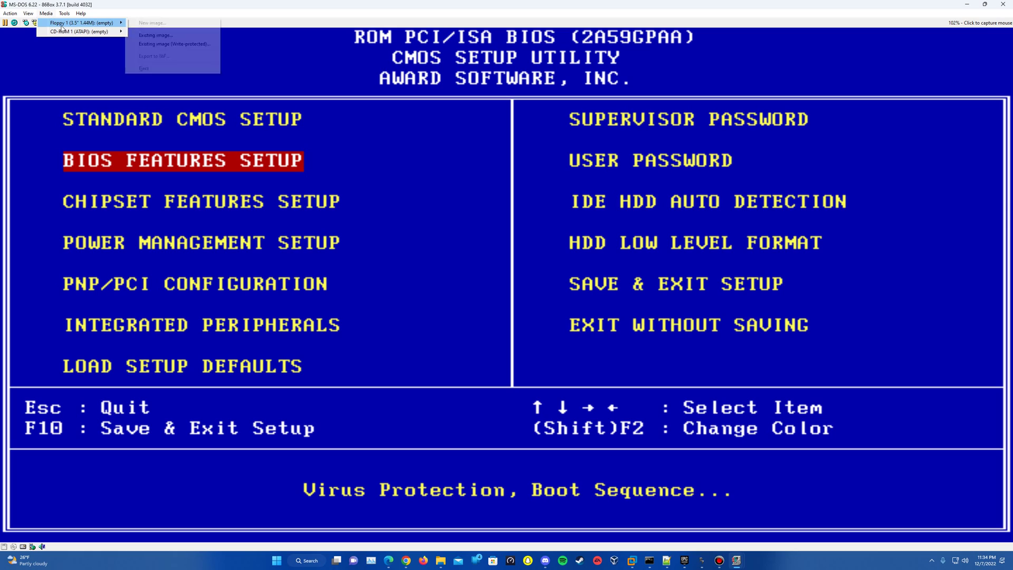
click(164, 37)
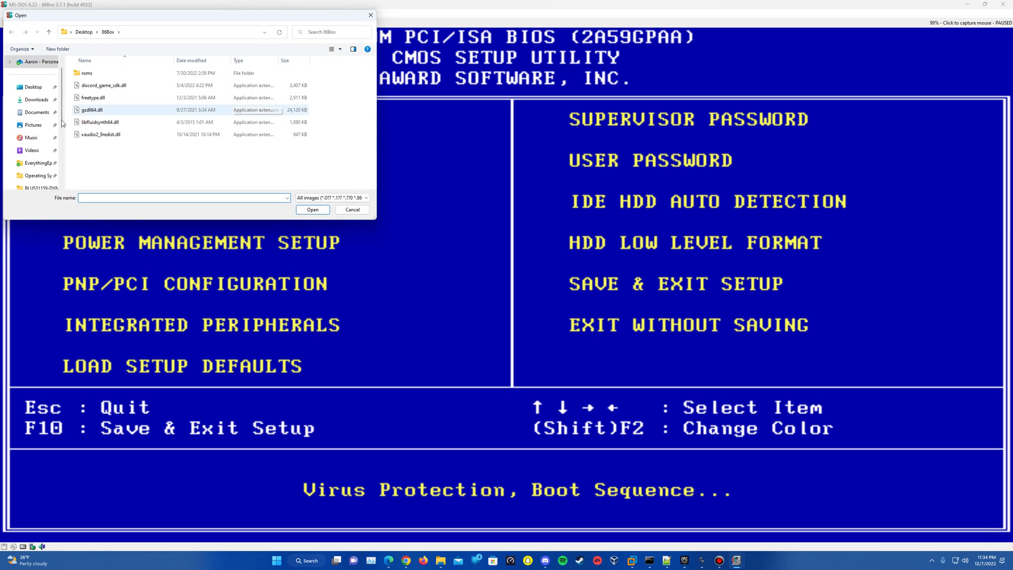
click(36, 175)
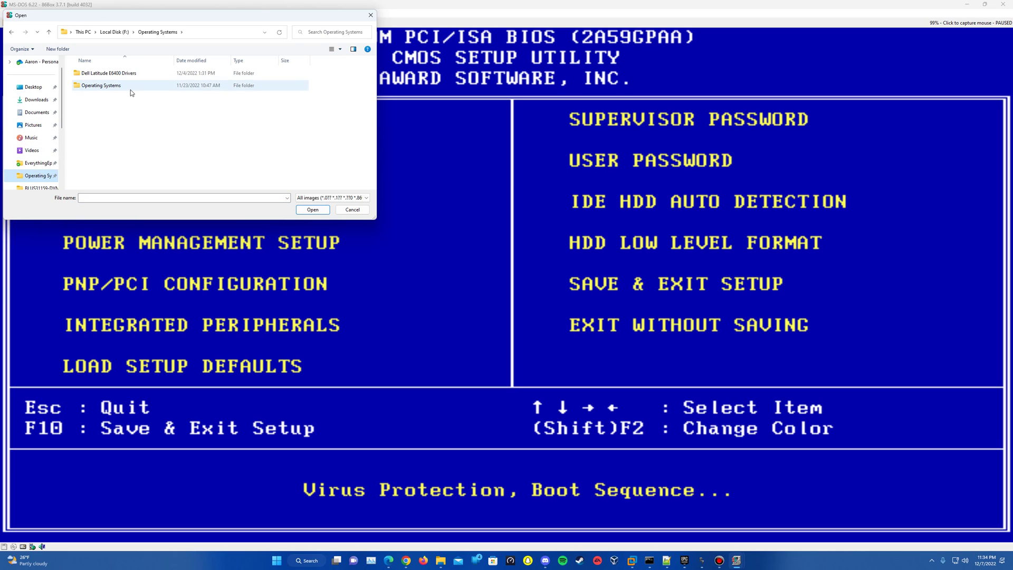
double_click(130, 90)
double_click(126, 109)
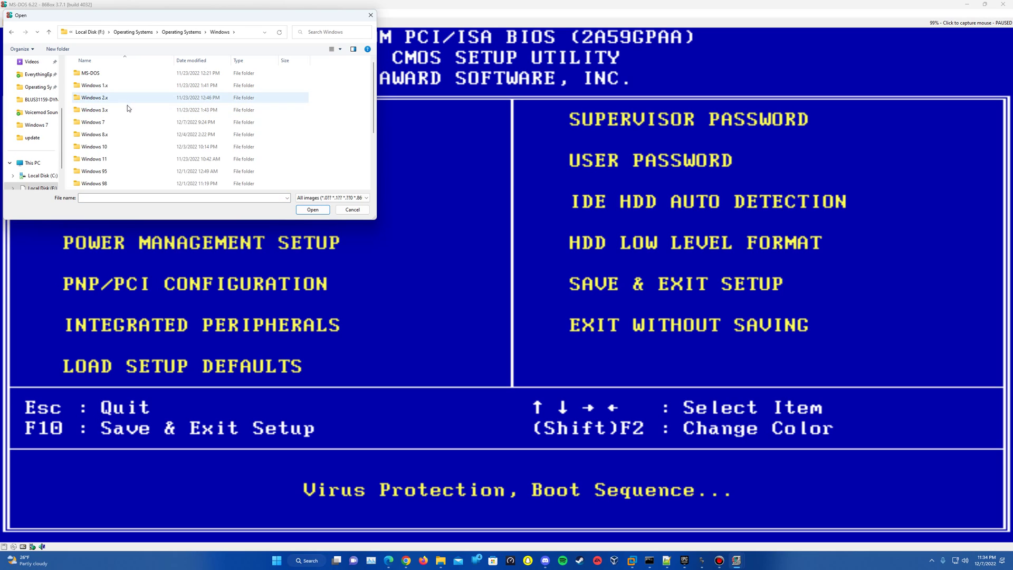
double_click(126, 73)
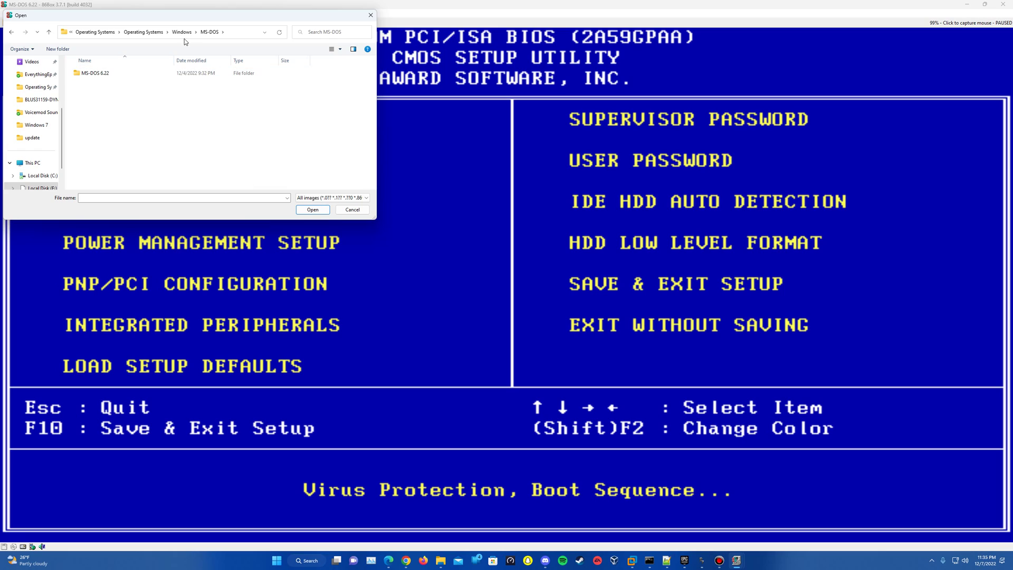
double_click(118, 74)
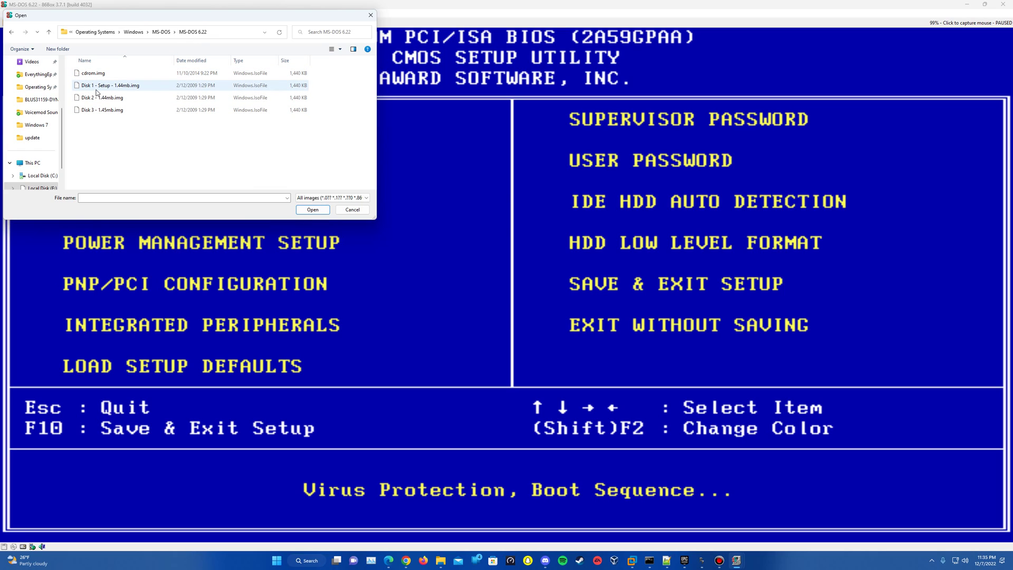
double_click(126, 87)
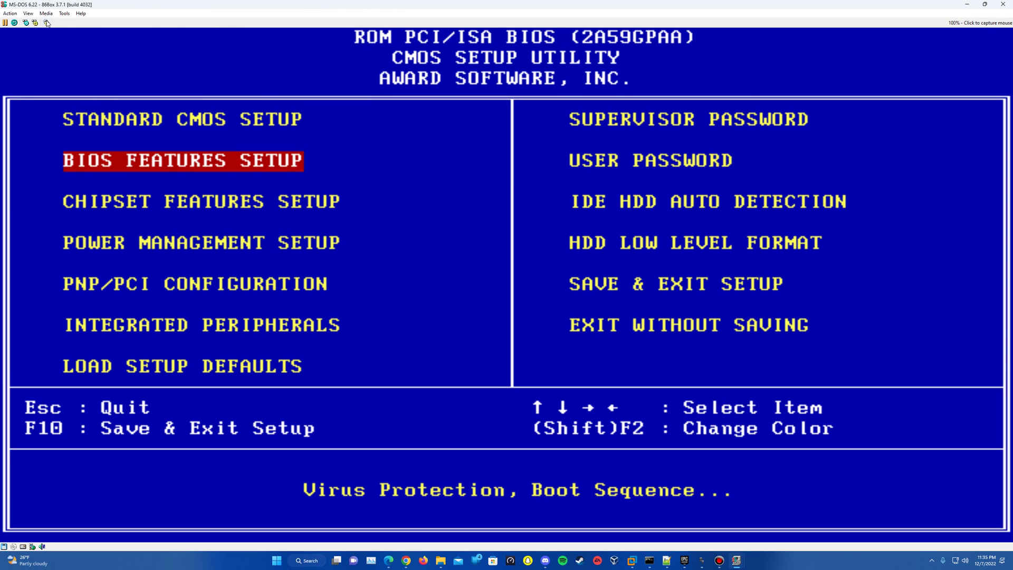
Hard reset the virtual machine and check which image is mounted in floppy drive 1.
click(11, 13)
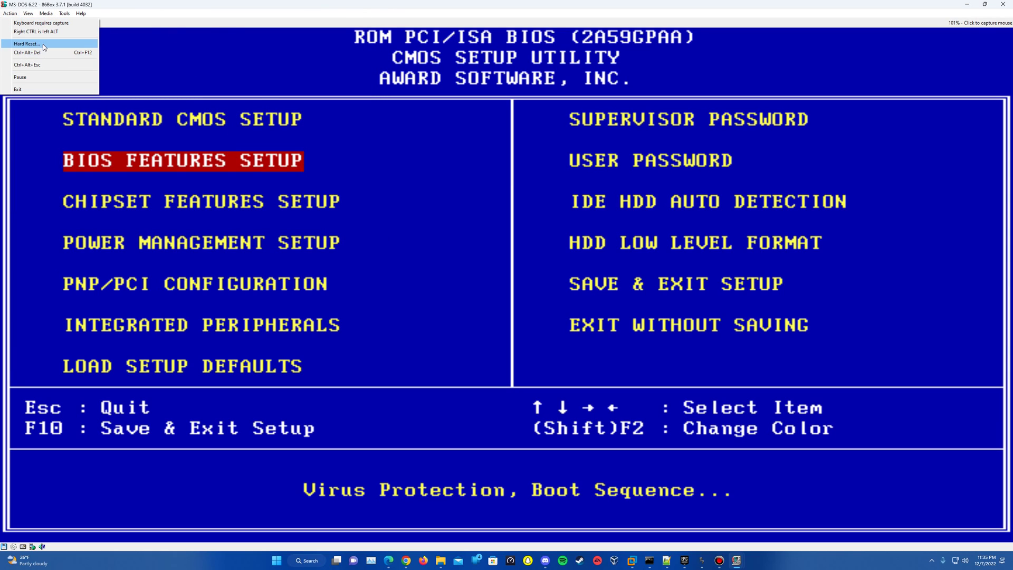
click(44, 47)
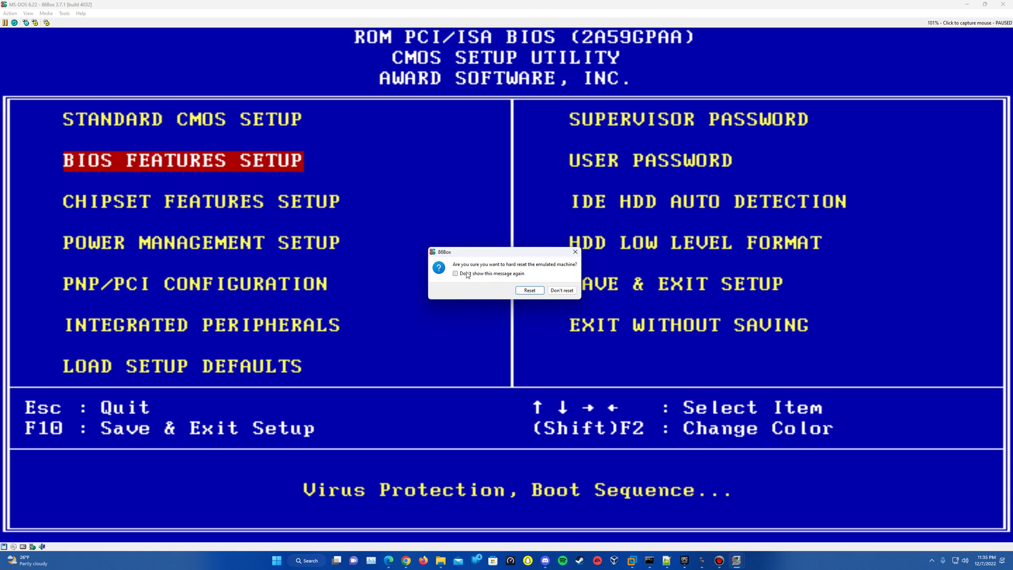
click(531, 290)
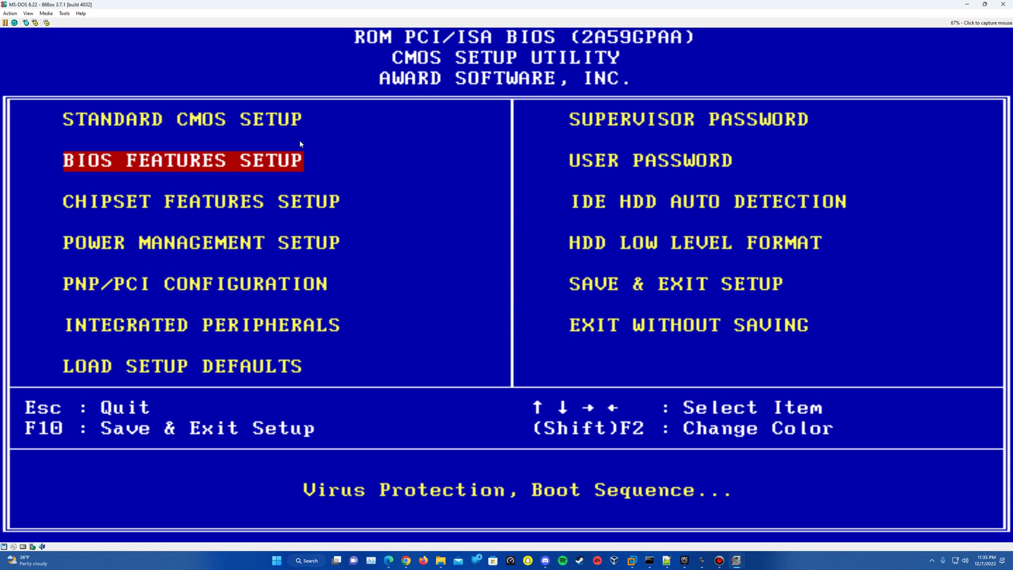
click(14, 24)
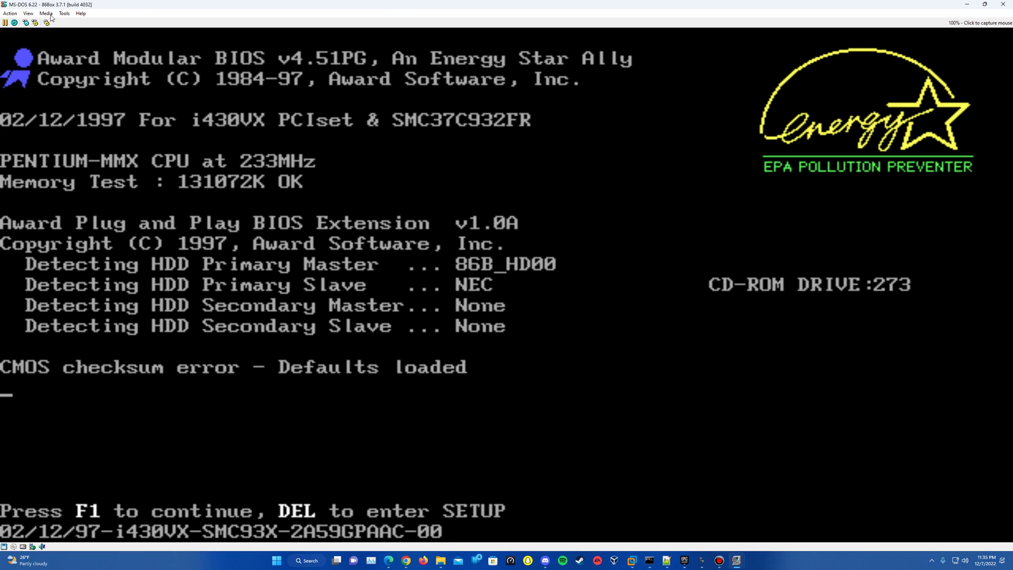
click(10, 13)
mouse_move(46, 13)
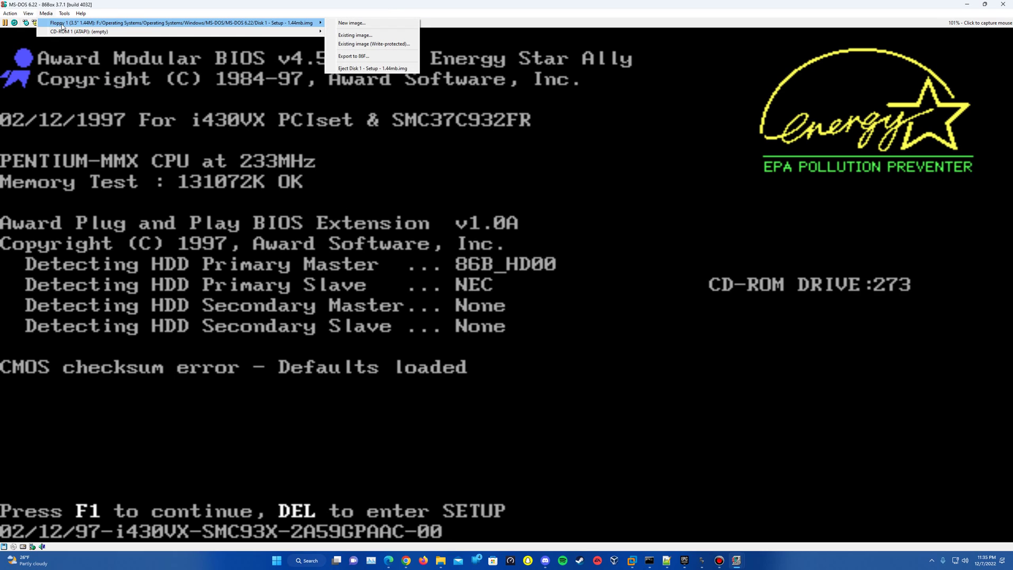
Continue booting into MS-DOS 6.22 Setup and have it configure the unallocated disk space.
click(360, 19)
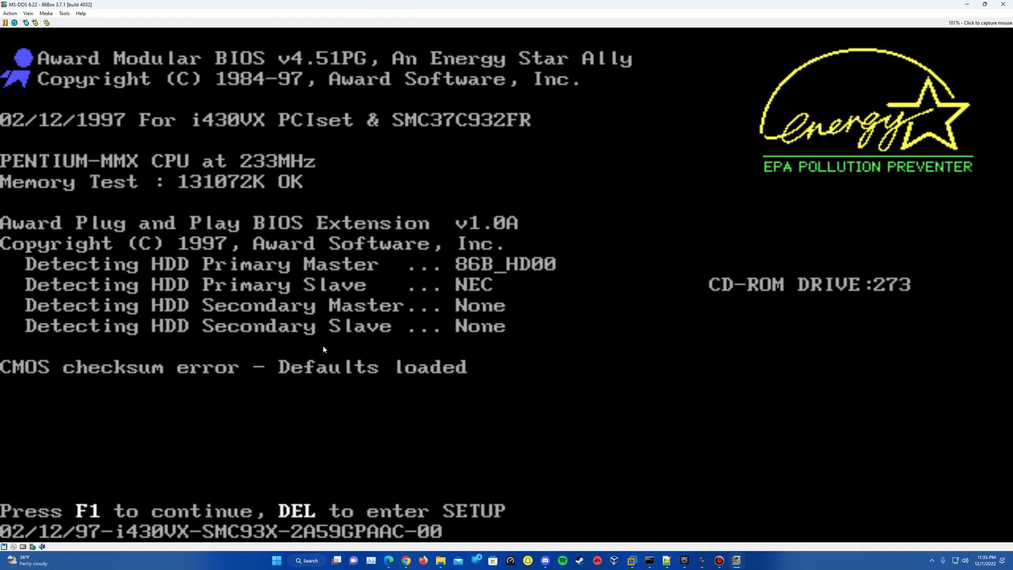
key(F1)
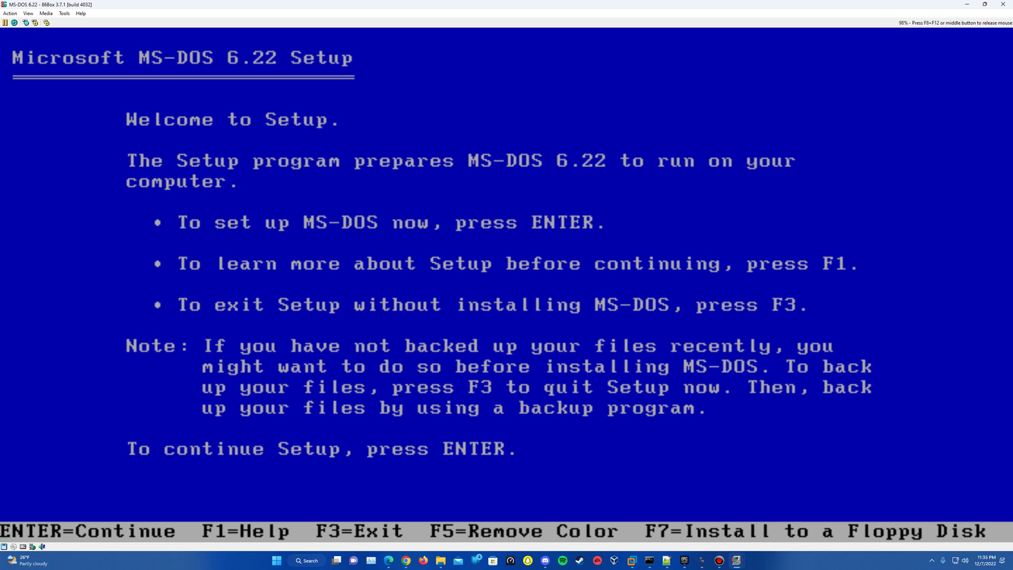
key(Return)
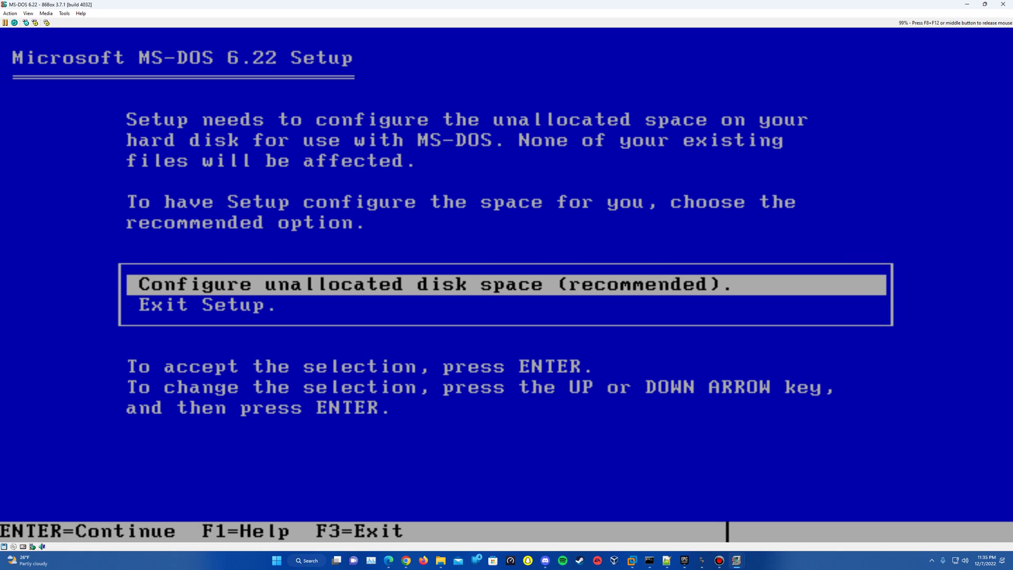
key(Return)
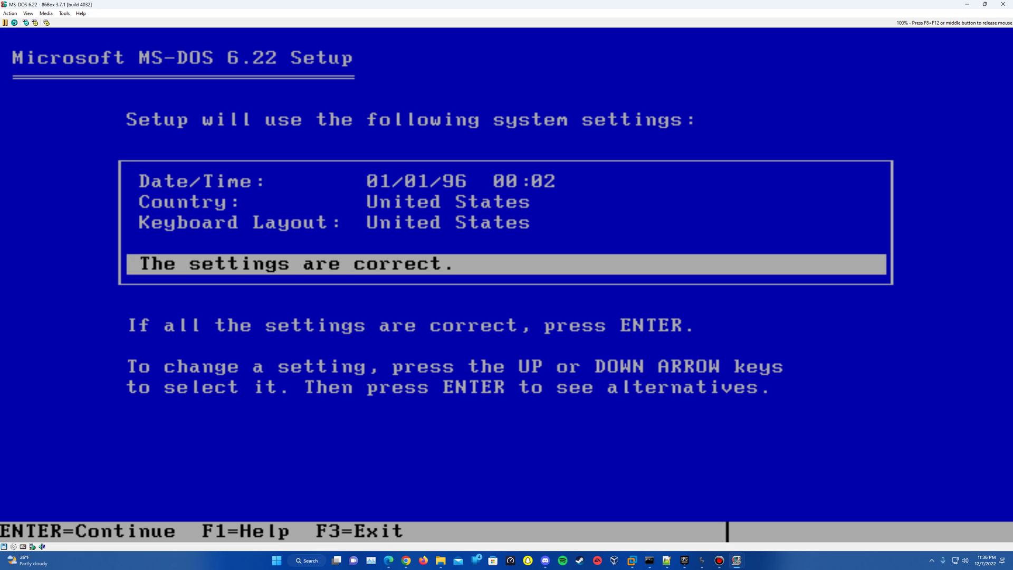
Review and accept the date, country and keyboard layout settings, and accept C:\DOS as the installation directory.
key(Up)
key(Up)
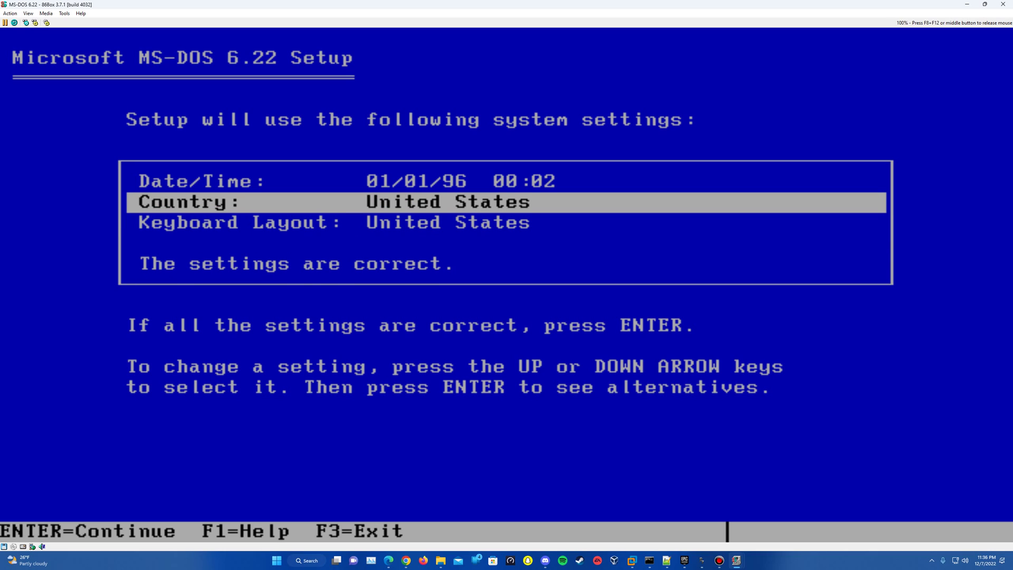
key(Up)
key(Down)
key(Down)
key(Down)
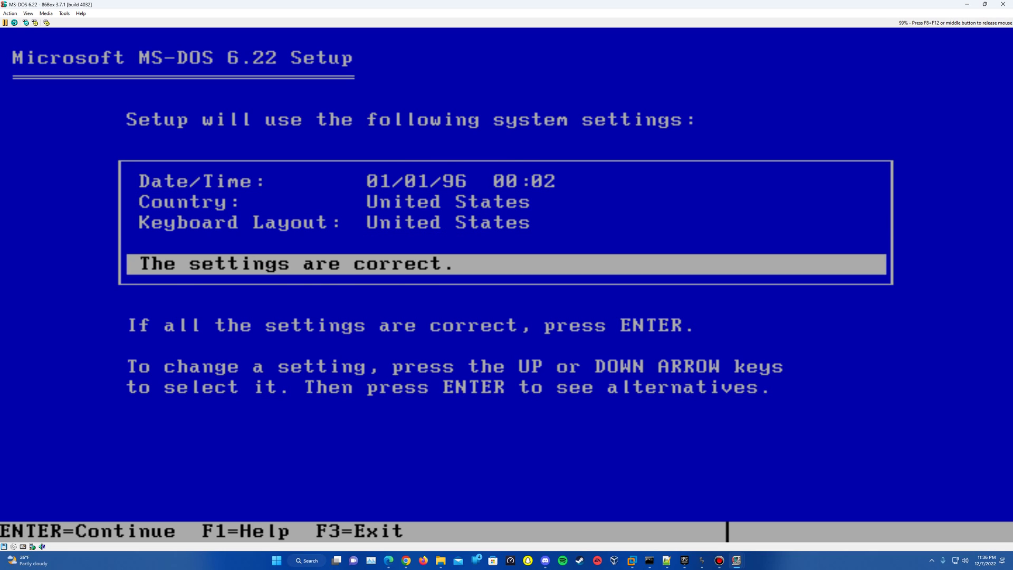
key(Up)
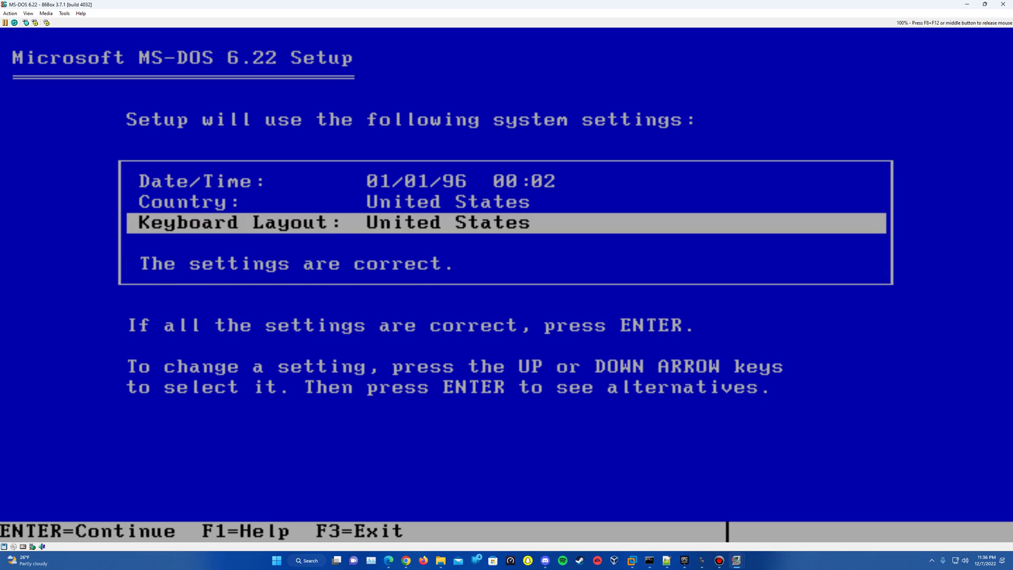
key(Down)
key(Return)
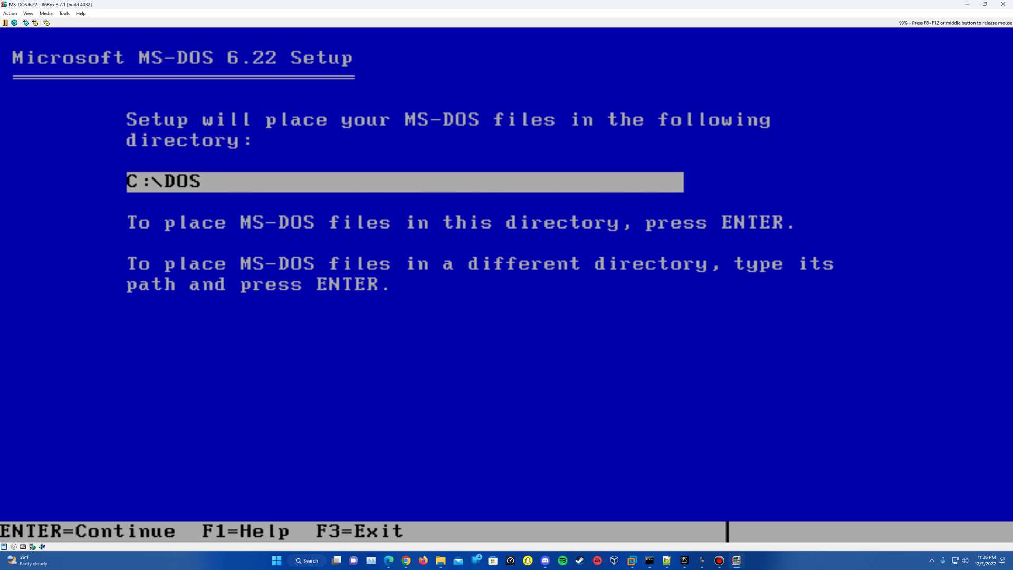
key(Return)
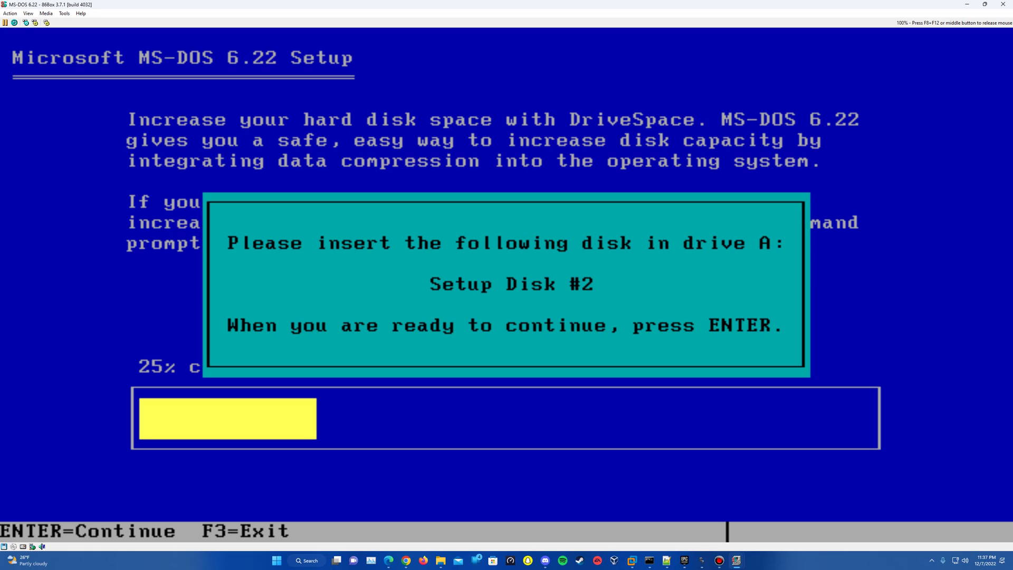
Release the mouse, mount Disk 2 - 1.44mb.img in floppy drive 1 and continue Setup.
middle_click(437, 243)
click(47, 14)
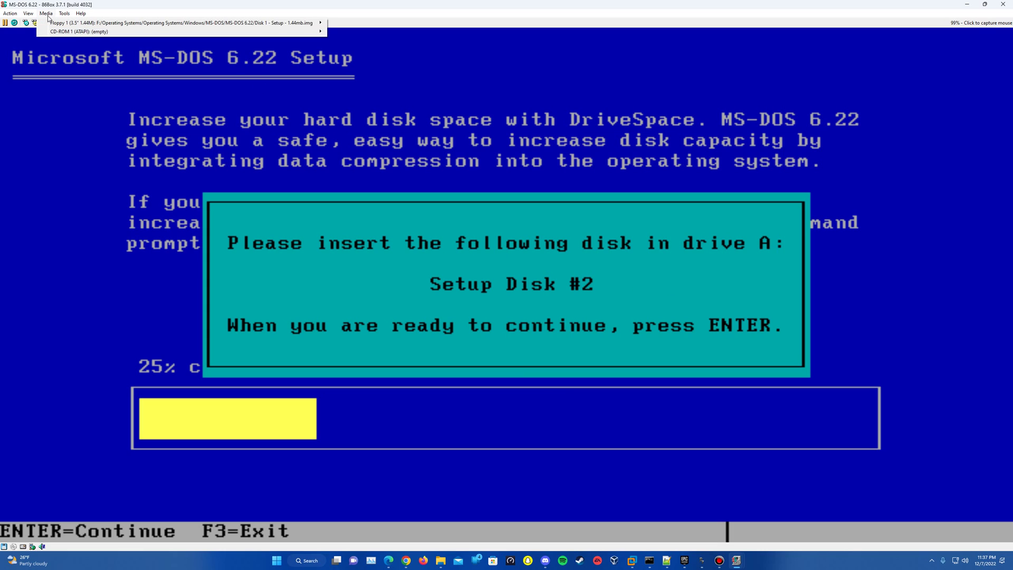
mouse_move(60, 24)
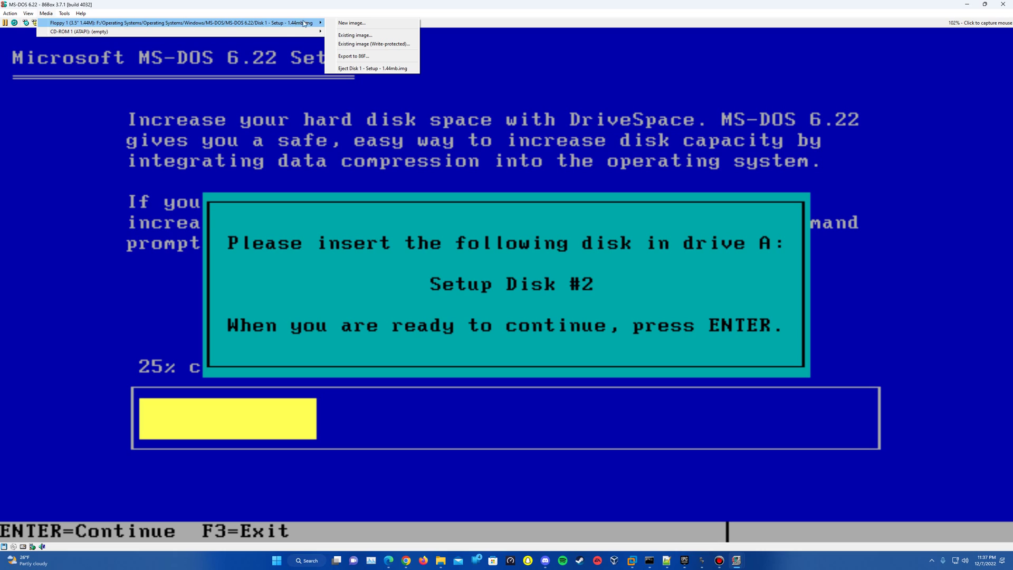
click(352, 35)
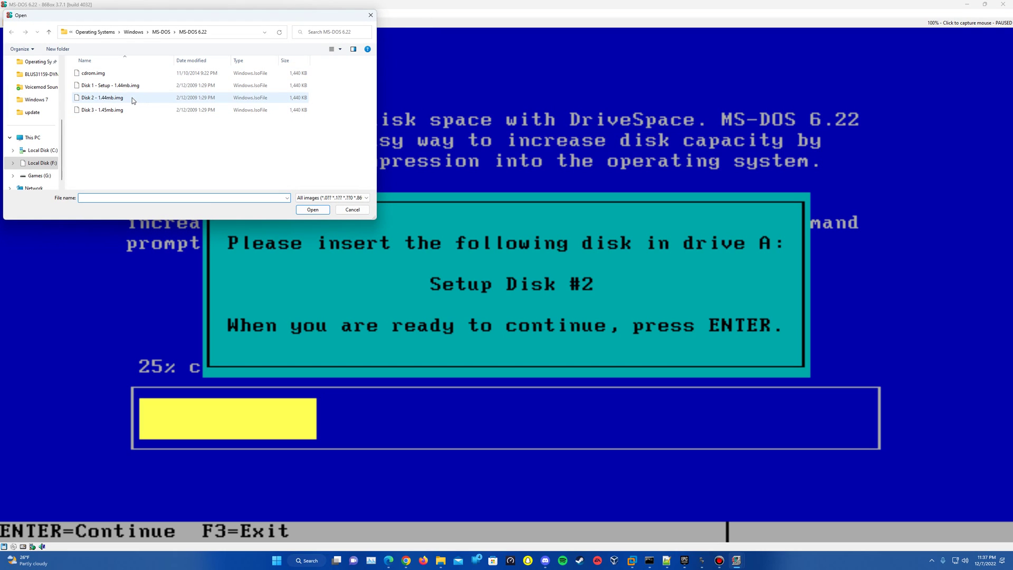
double_click(132, 97)
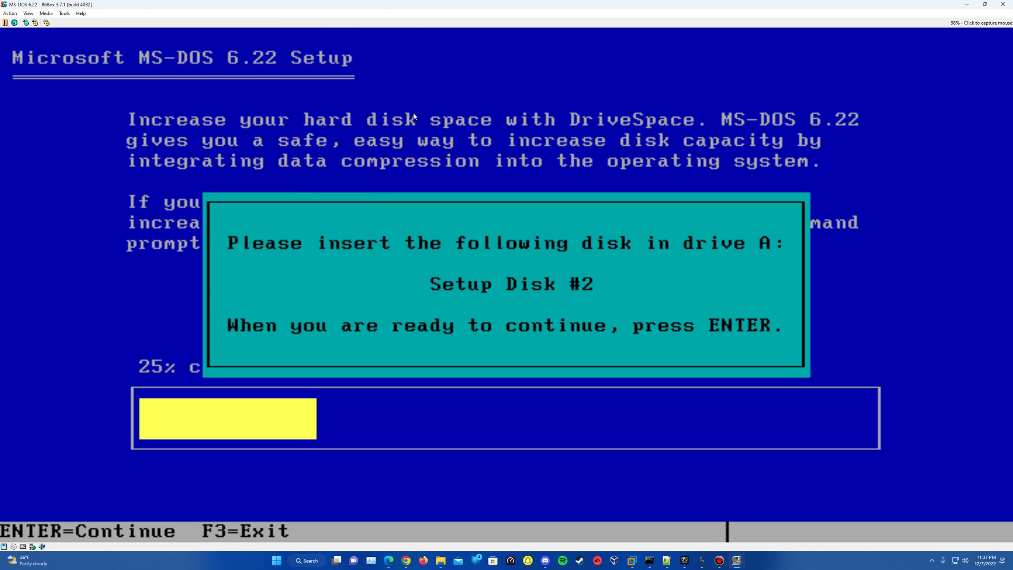
key(Return)
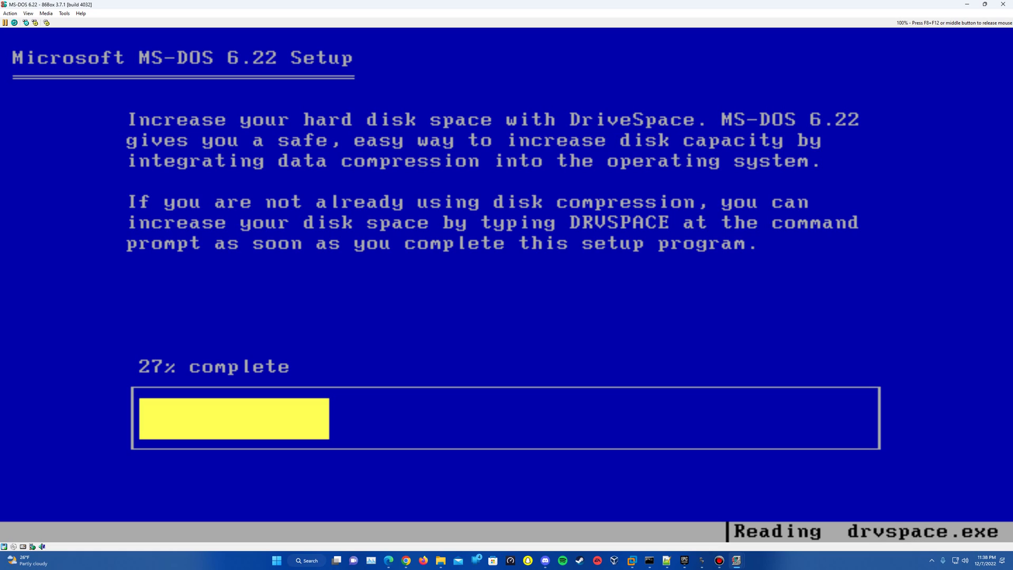
key(F8+F12)
click(507, 274)
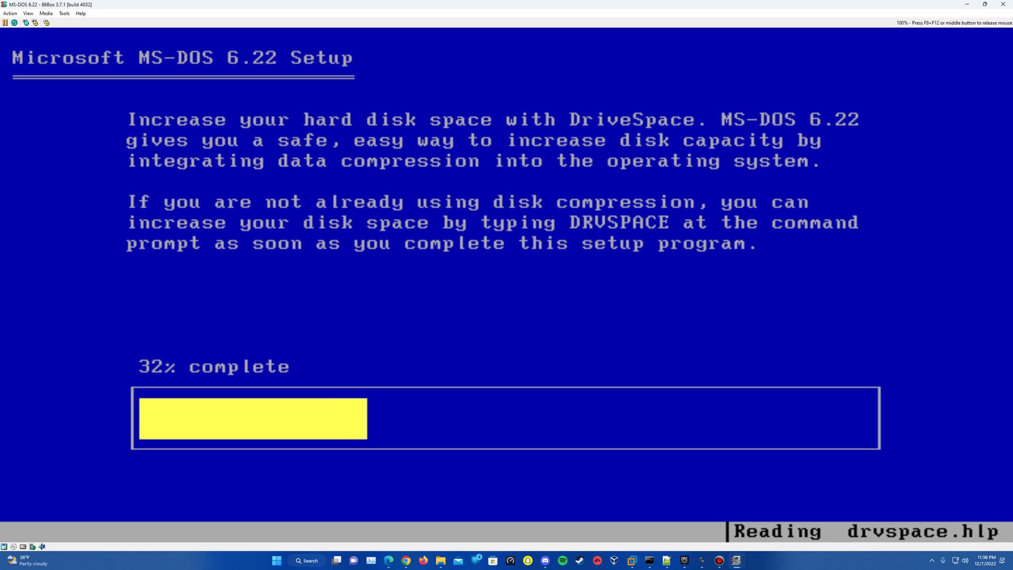
Release the mouse, mount Disk 3 - 1.45mb.img in floppy drive 1 and continue Setup.
middle_click(511, 245)
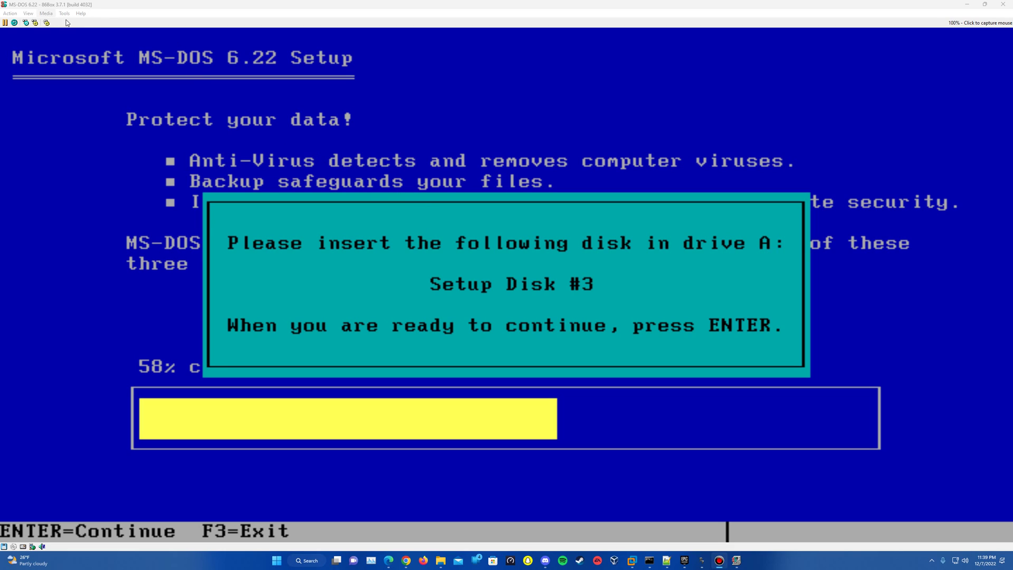
key(alt+Tab)
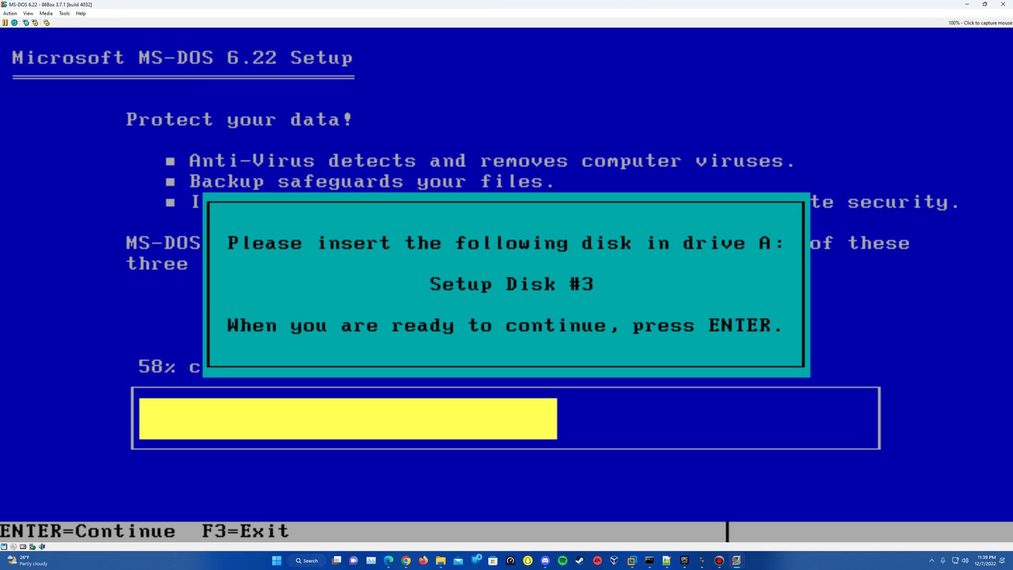
click(46, 13)
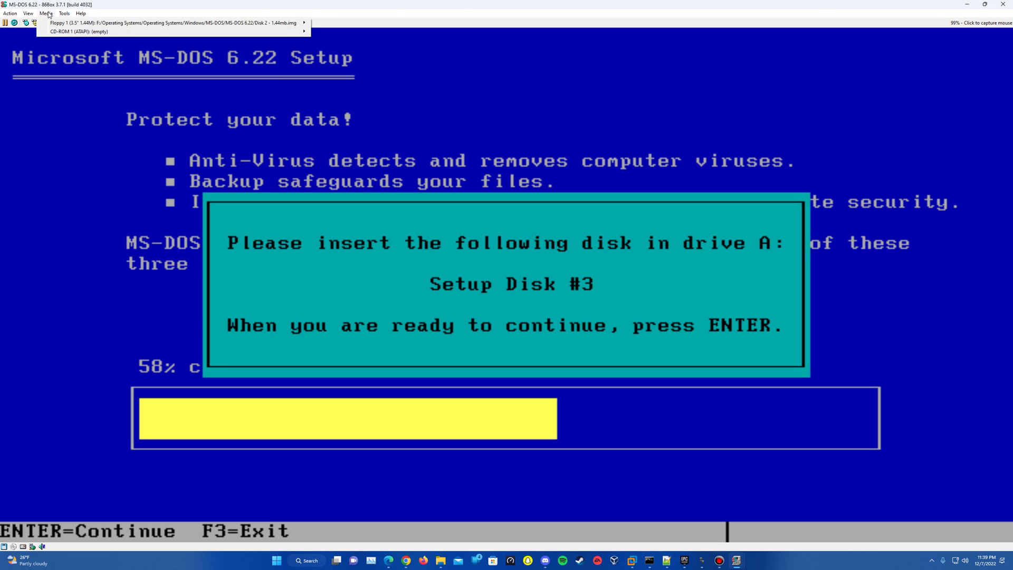
mouse_move(175, 25)
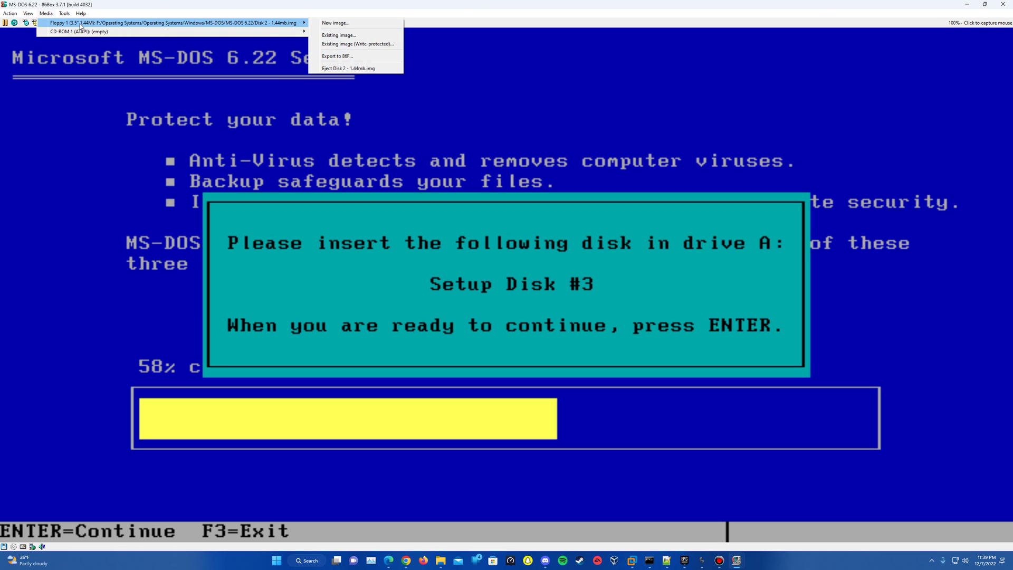
click(335, 36)
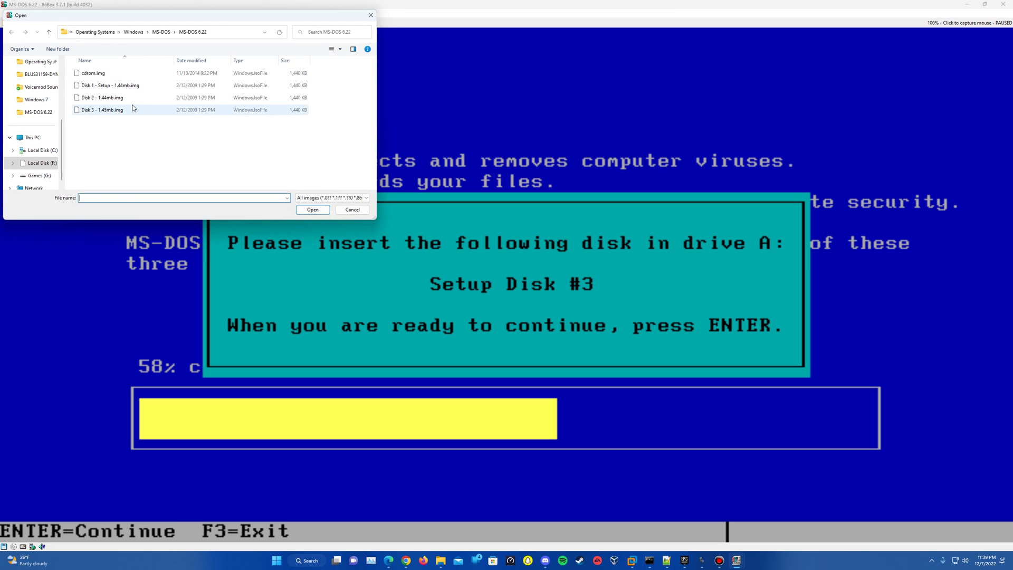
click(133, 109)
double_click(133, 110)
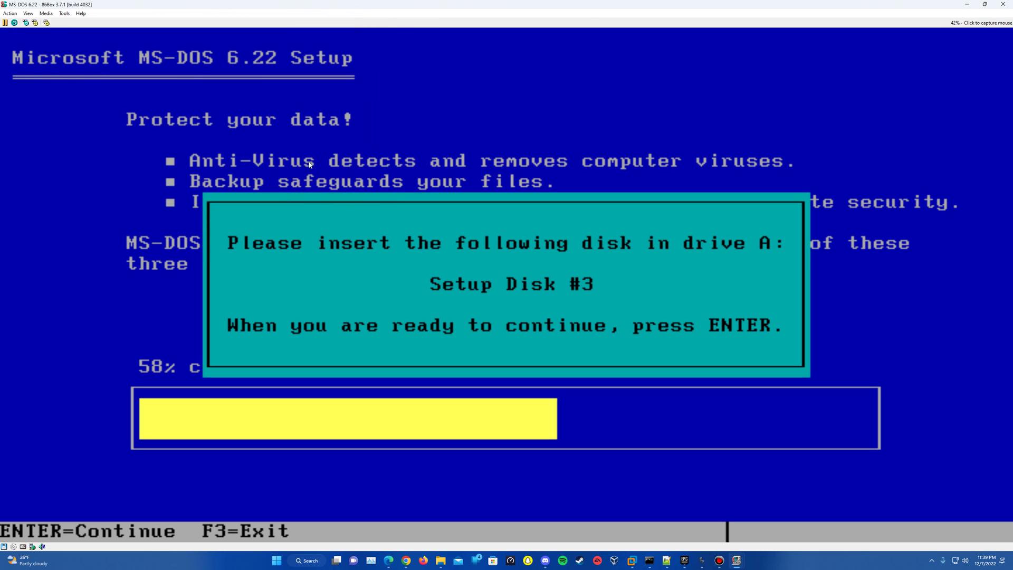
key(Return)
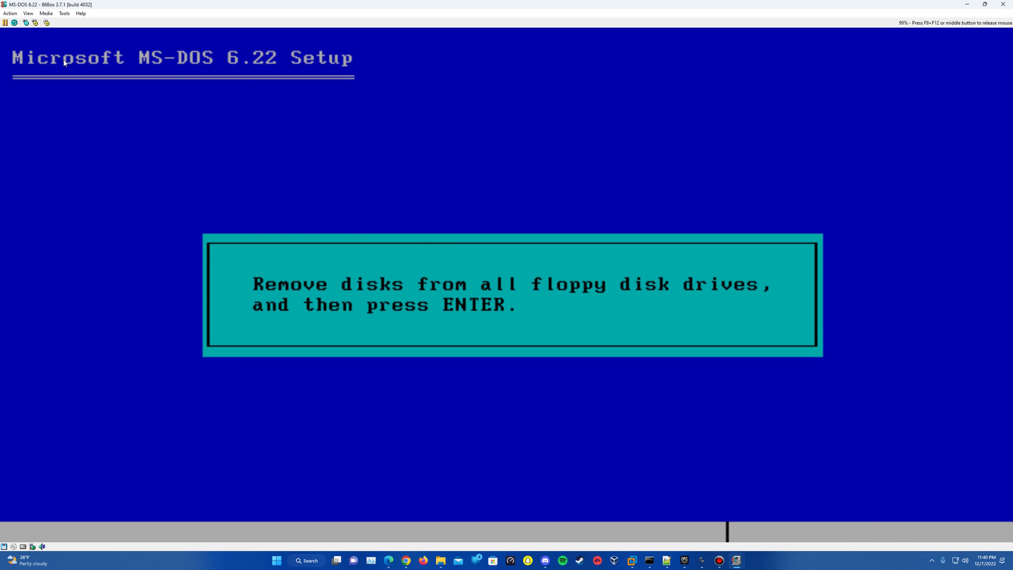
Eject Disk 3 - 1.45mb.img from floppy drive 1 and complete Setup, restarting into MS-DOS.
key(F8+F12)
click(46, 13)
mouse_move(126, 24)
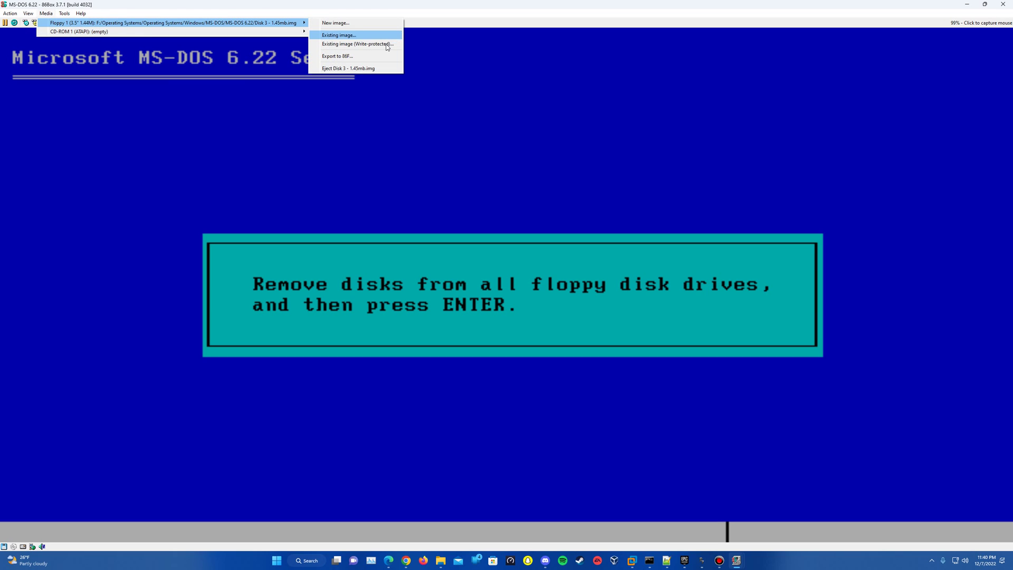
click(360, 68)
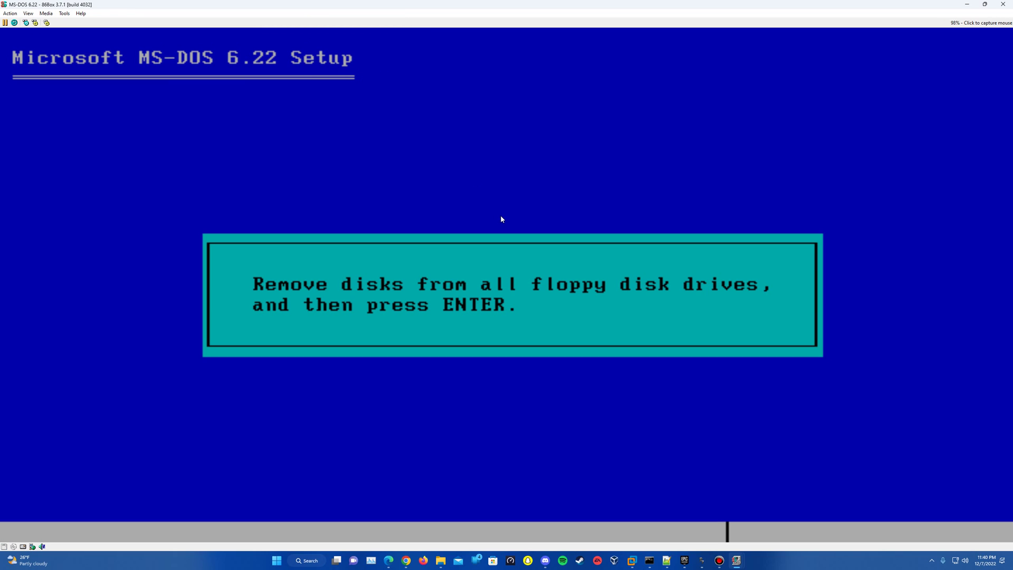
key(Return)
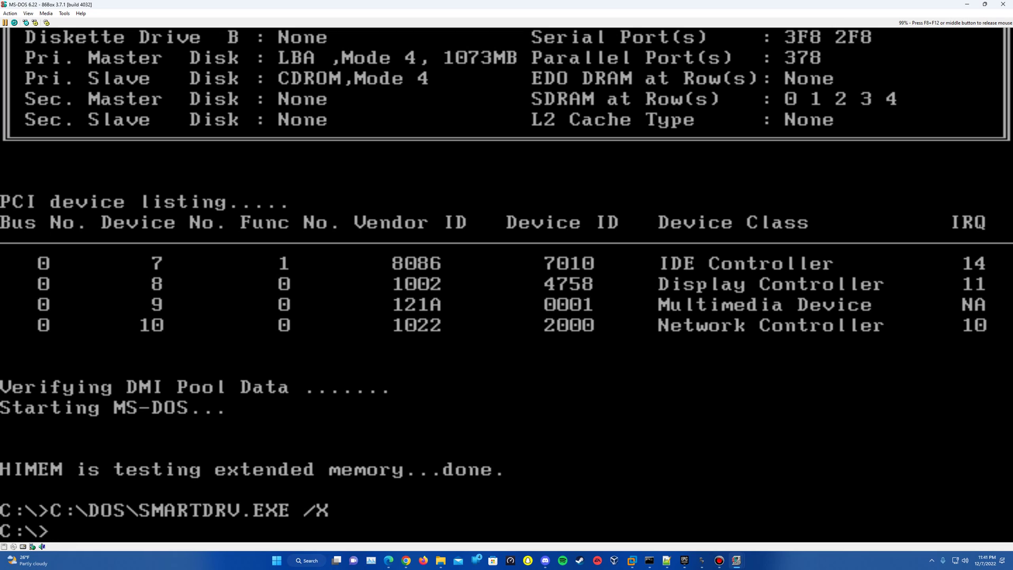
Release the mouse and mount cdrom.img from the MS-DOS 6.22 folder in floppy drive 1.
key(F8+F12)
click(46, 13)
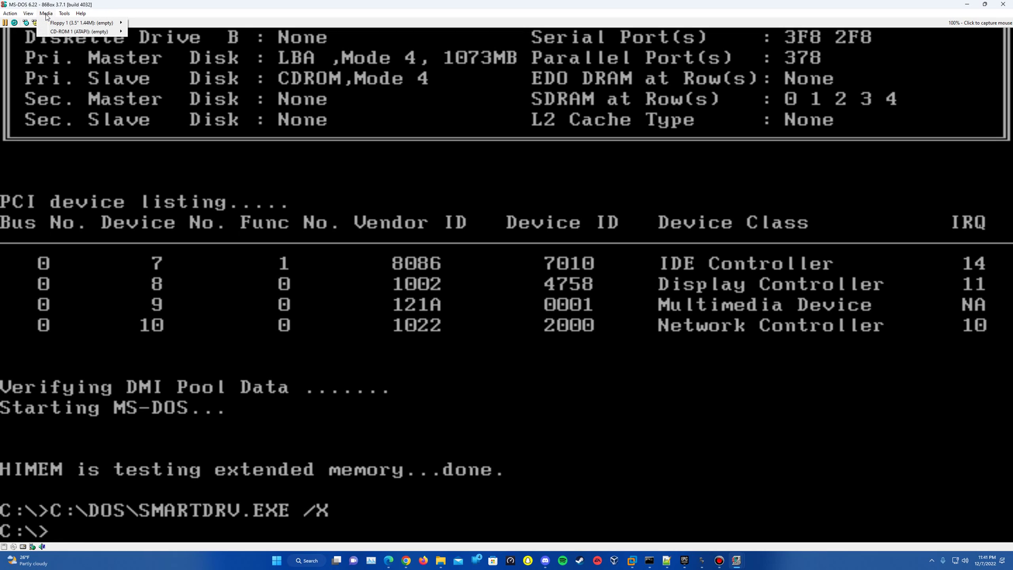
mouse_move(106, 24)
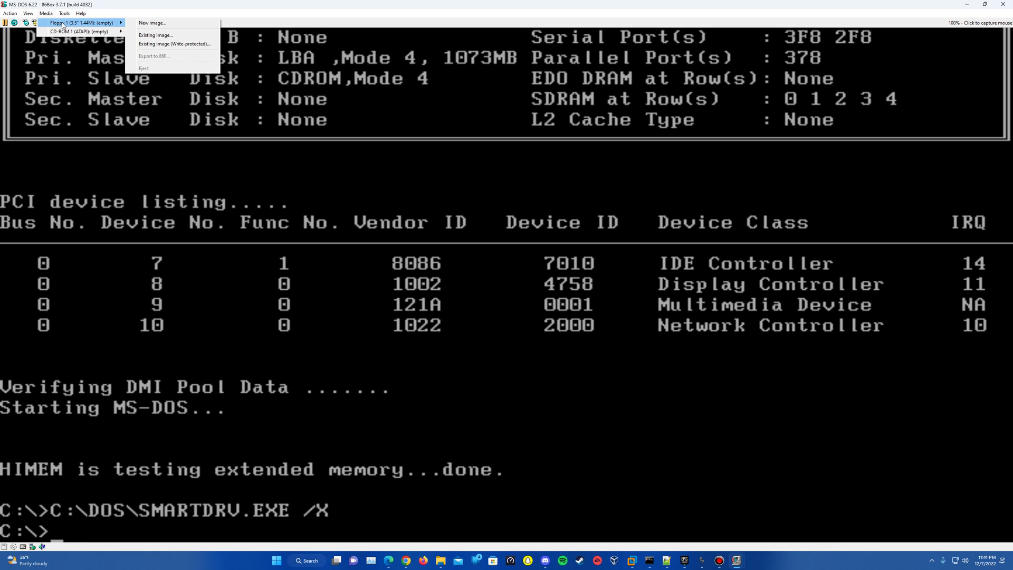
click(161, 35)
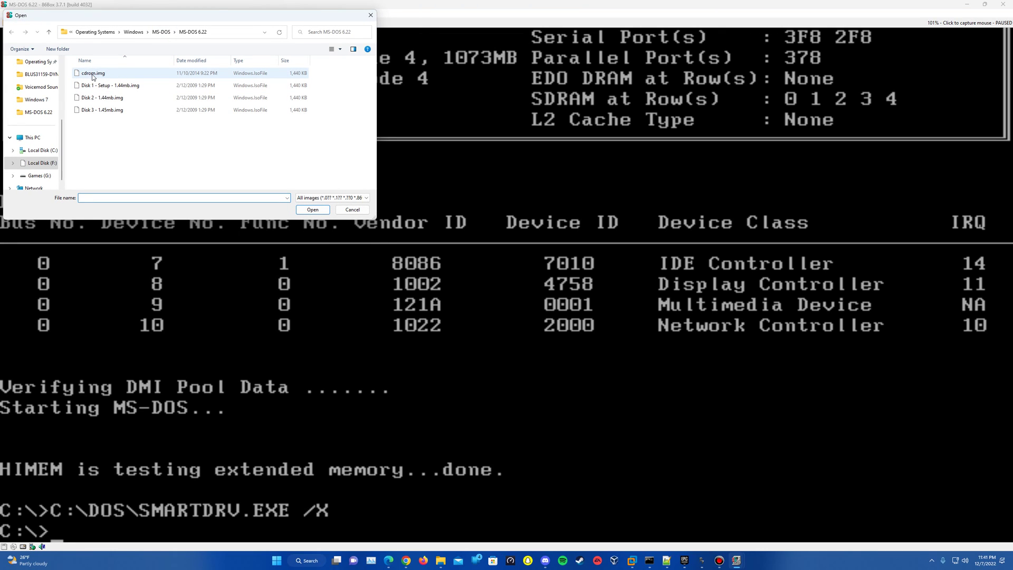
double_click(147, 76)
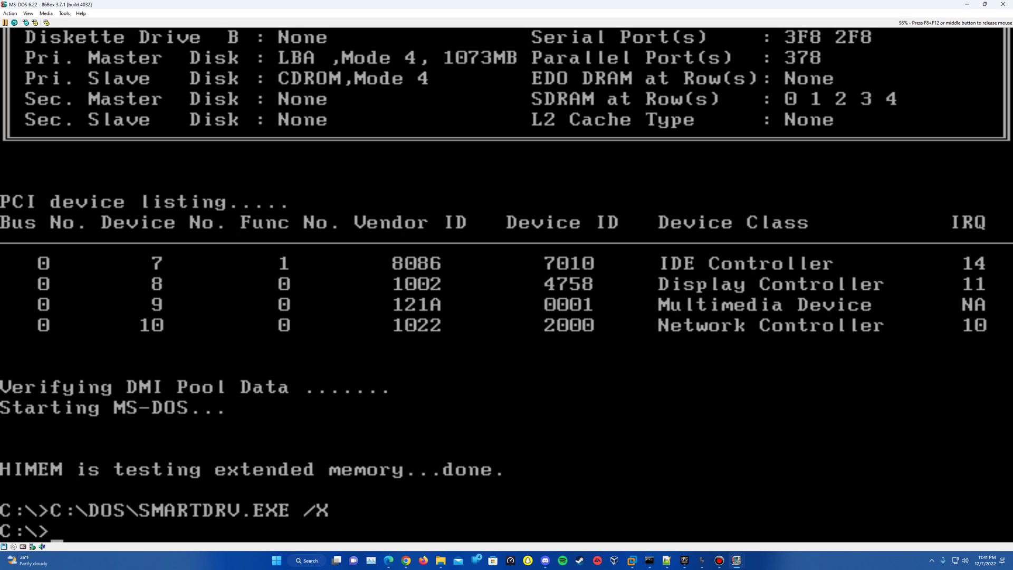
Switch to drive A: and run setup.bat to install the CD-ROM driver.
text(A:)
key(Return)
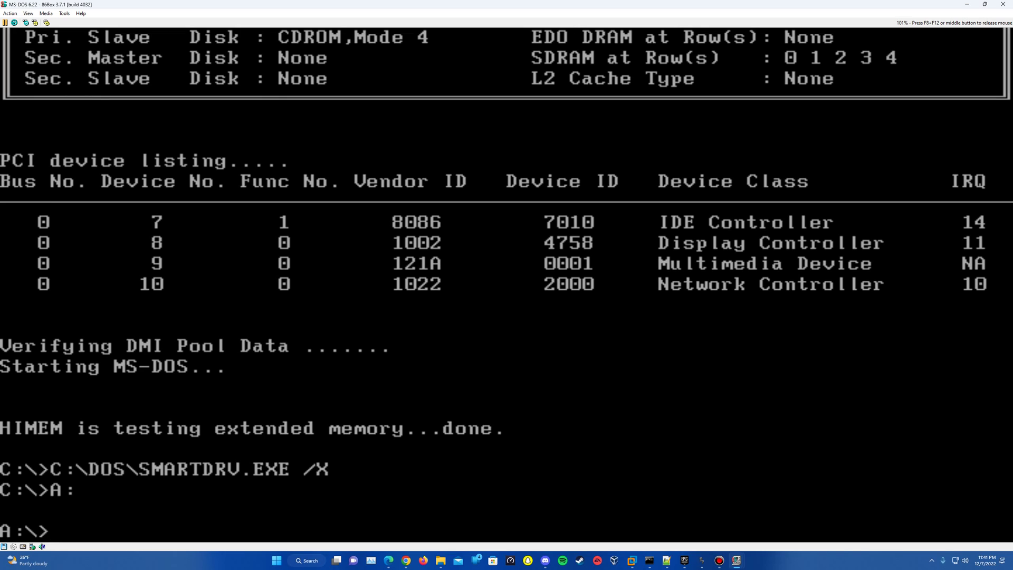
text(setup.bat)
key(Return)
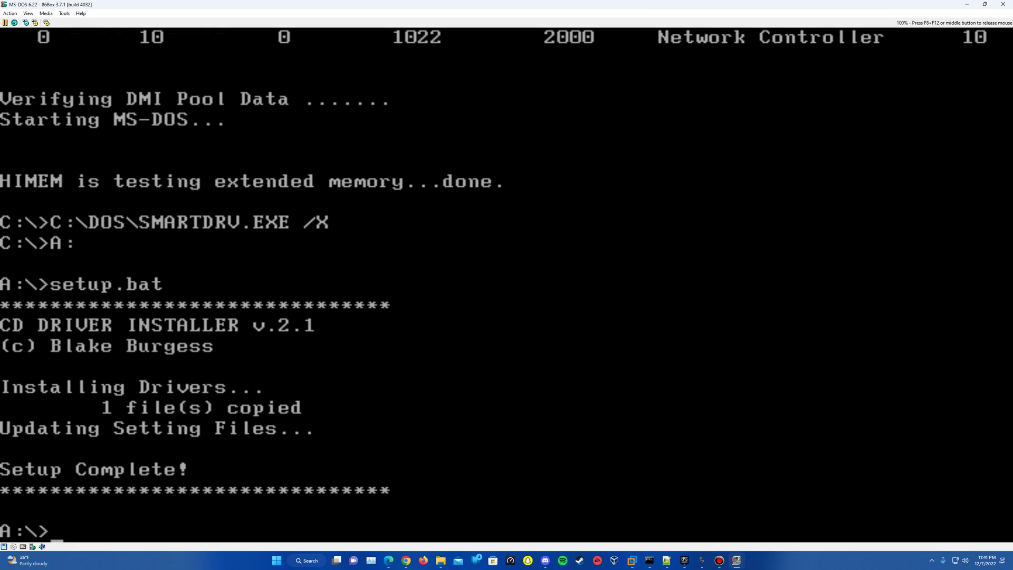
Eject cdrom.img from floppy drive 1 and restart the virtual machine.
click(46, 13)
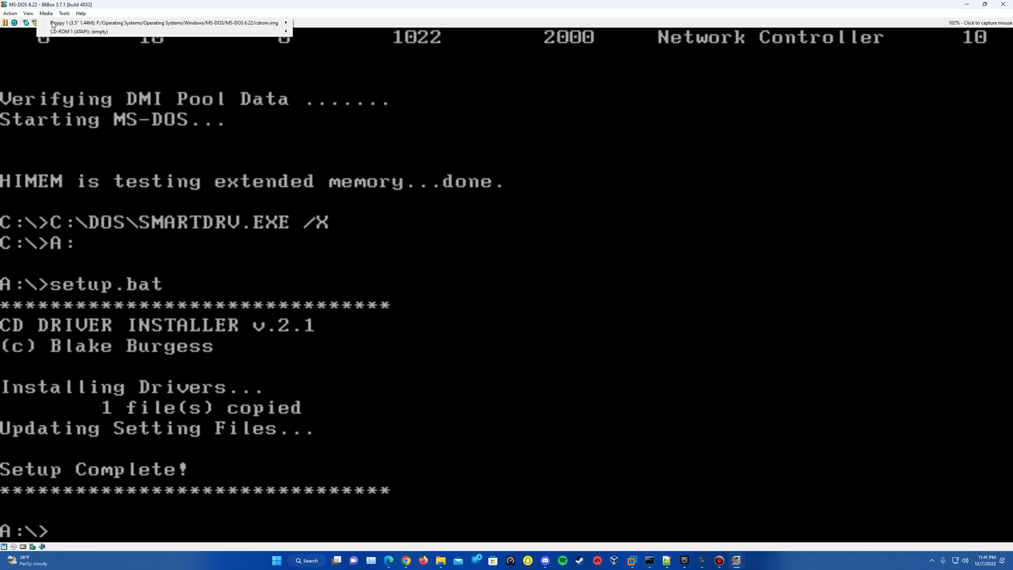
mouse_move(53, 25)
click(324, 68)
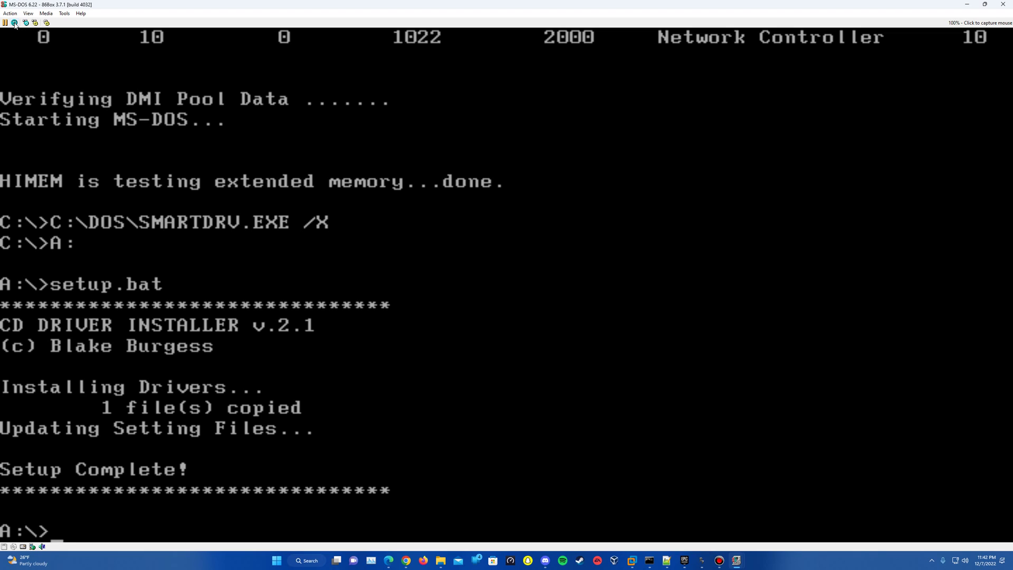
key(ctrl+alt+Delete)
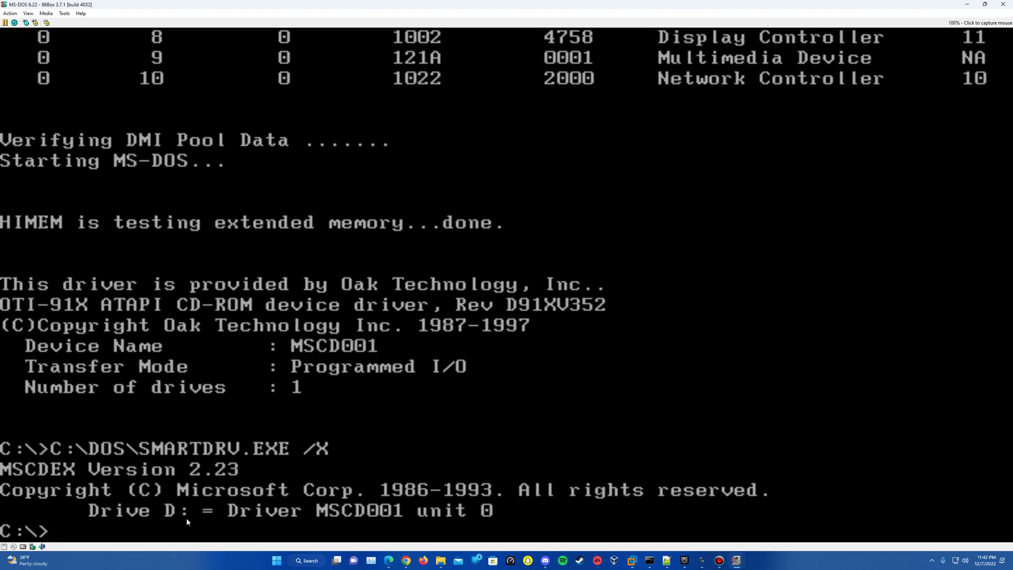
Switch to the CD-ROM drive D: at the DOS prompt.
text(D:)
key(Return)
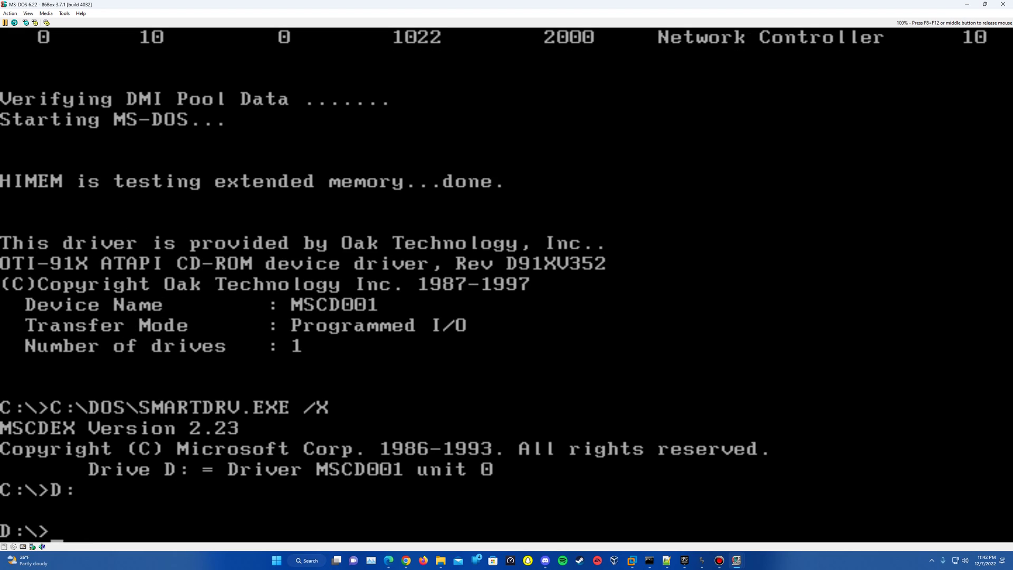